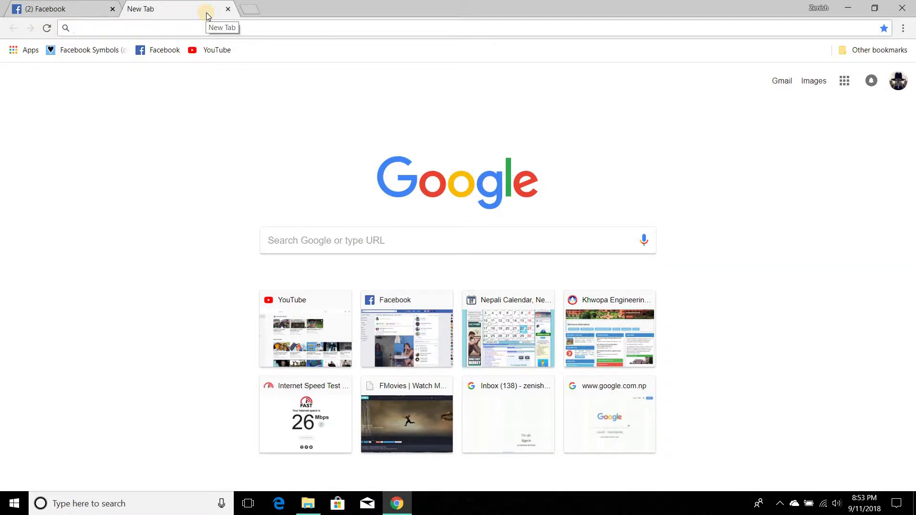
Step: Google 'bit torrent' and open the official BitTorrent website from the results
type("bit torrent")
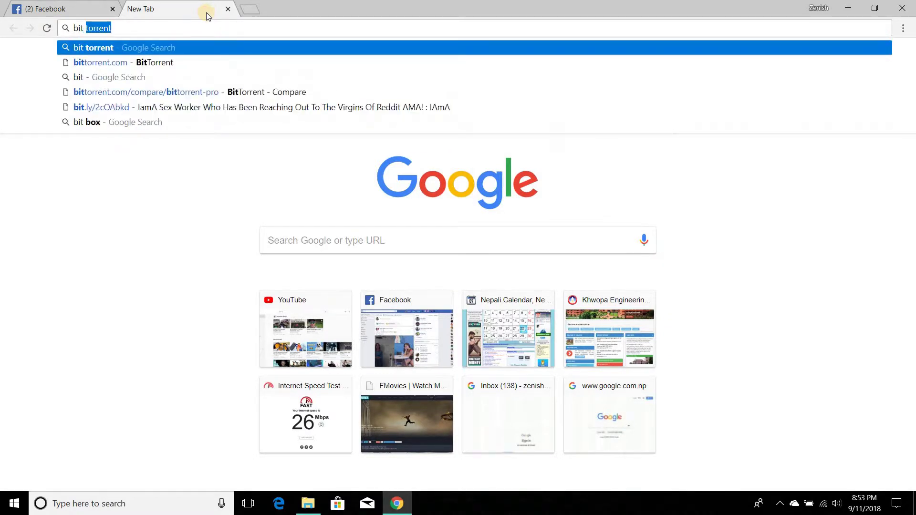
key("Return")
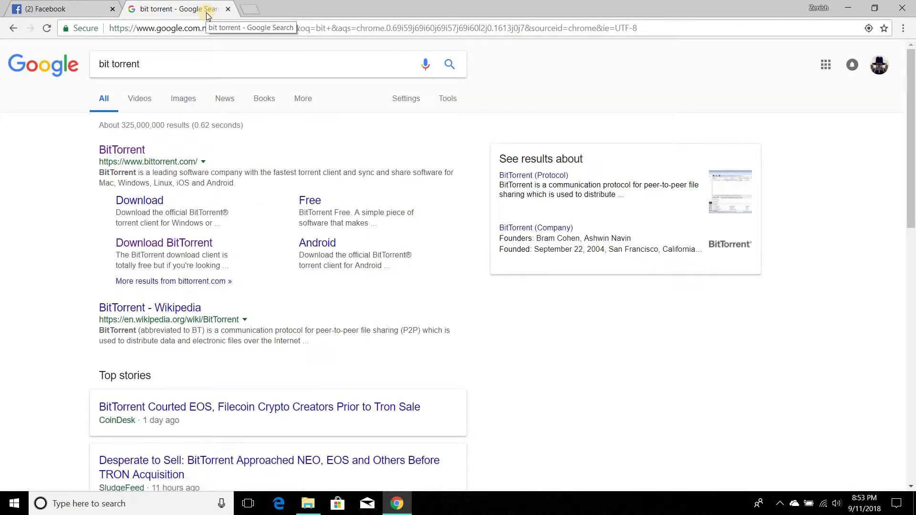
left_click(123, 150)
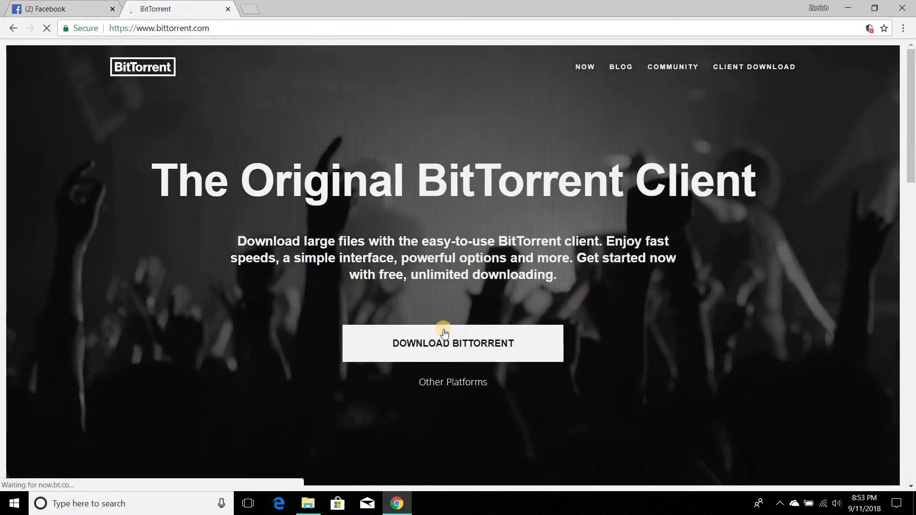
Step: On BitTorrent's plan comparison page, choose the free Basic plan to get BitTorrent.exe
left_click(445, 332)
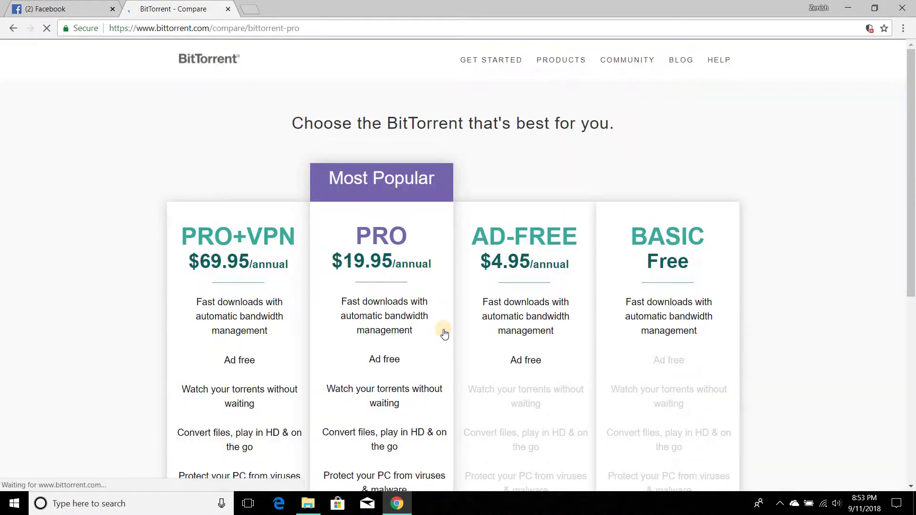
scroll(369, 189, "down", 3)
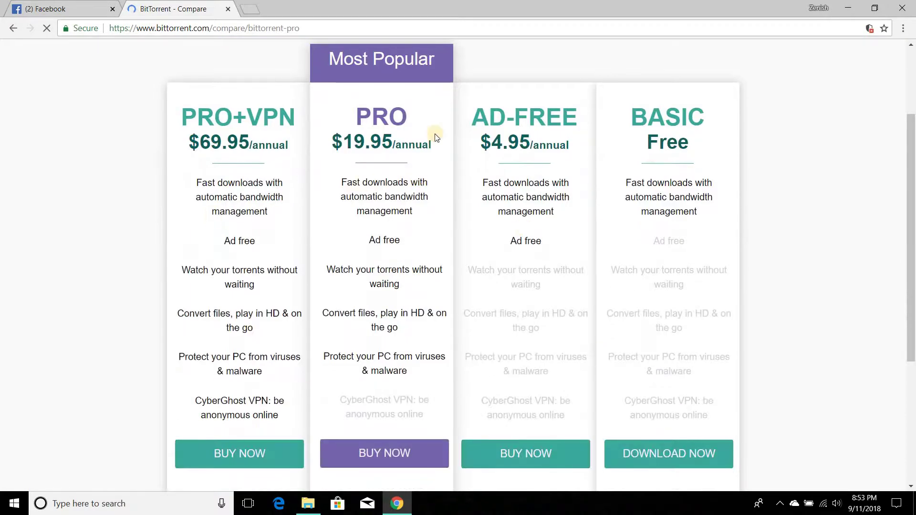
scroll(625, 196, "down", 1)
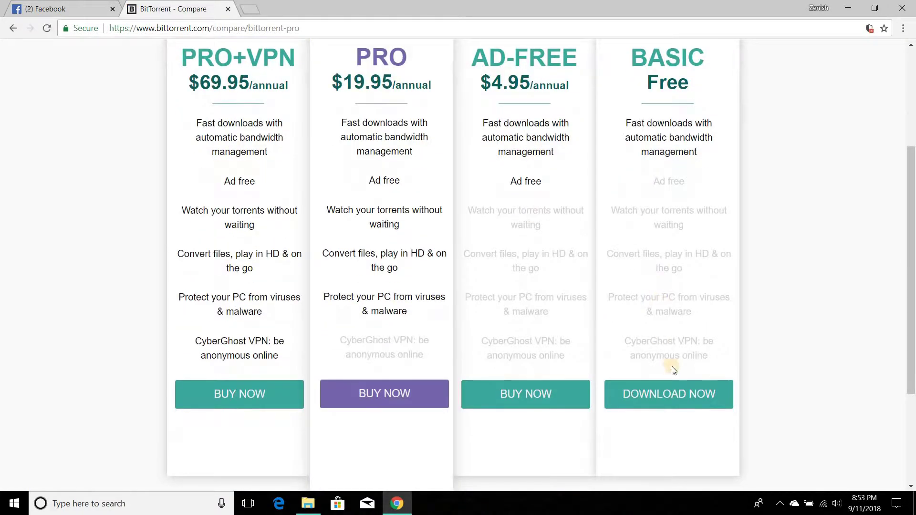
left_click(666, 400)
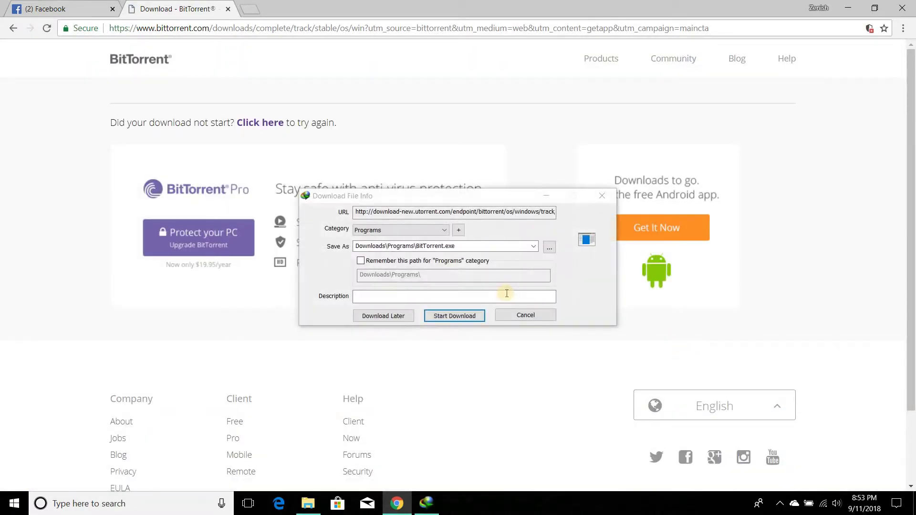
Step: Download BitTorrent.exe with IDM, run the installer, and decline the Chrome integration fix
left_click(447, 316)
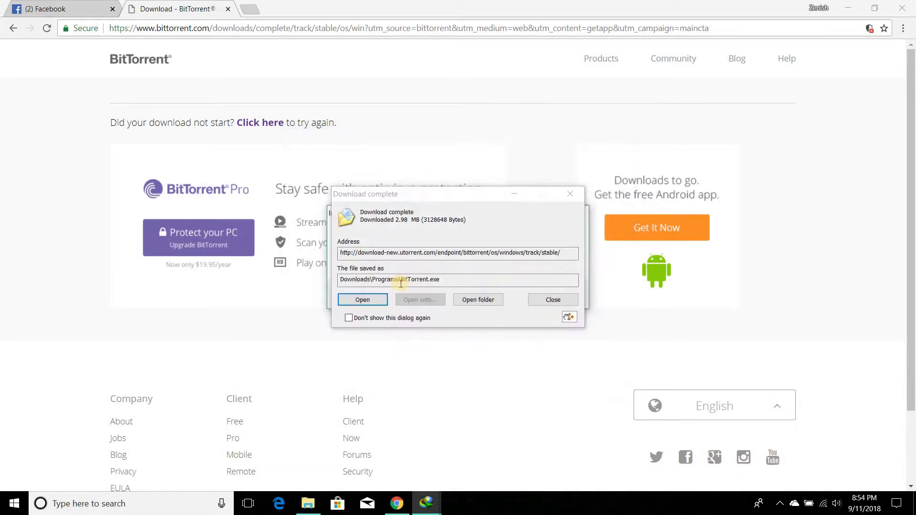
left_click(379, 300)
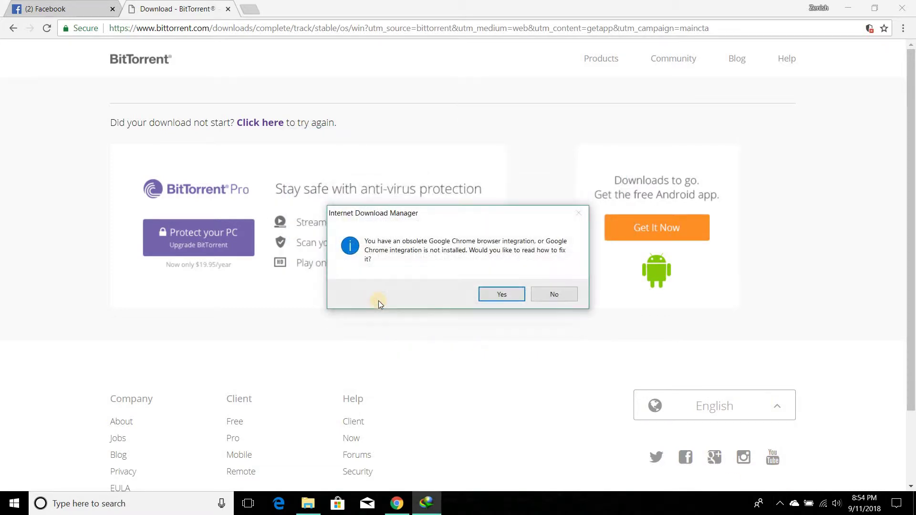
left_click(548, 295)
left_click(780, 504)
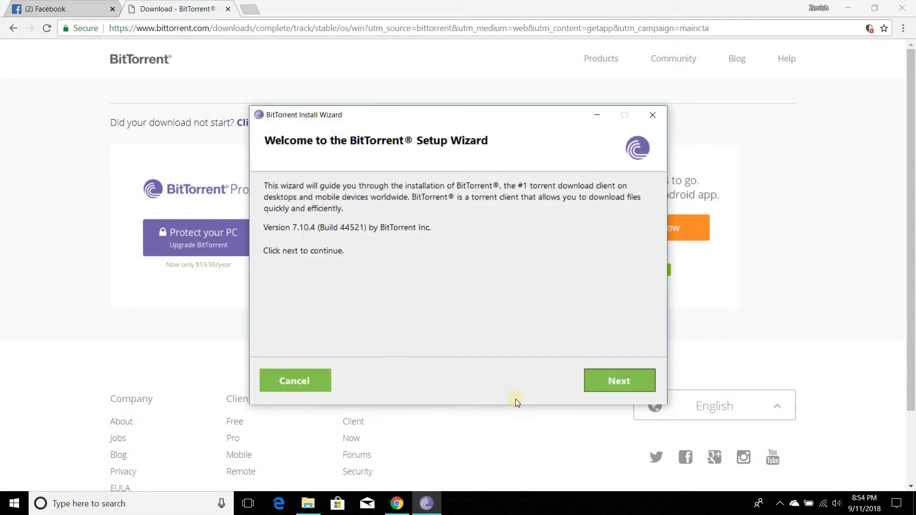
Step: Install BitTorrent 7.10.4, accepting the license and declining the Avast and Opera offers
left_click(631, 381)
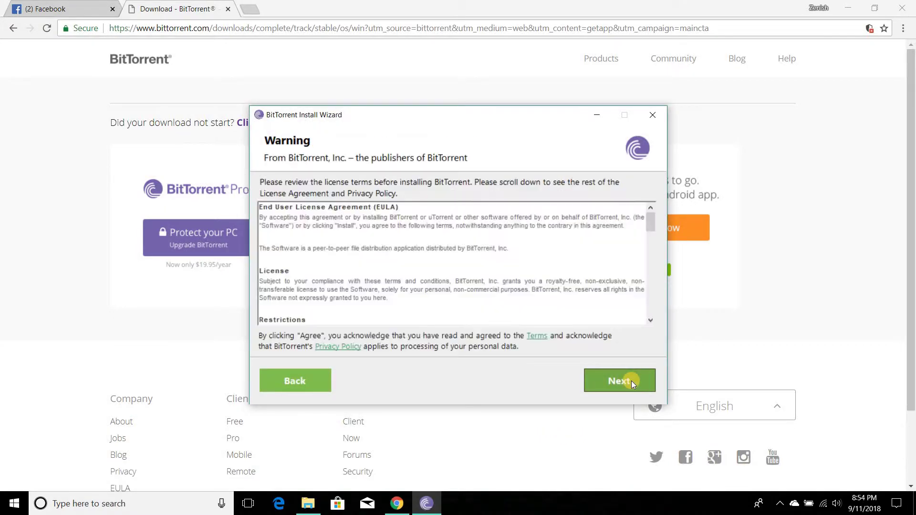
left_click(632, 380)
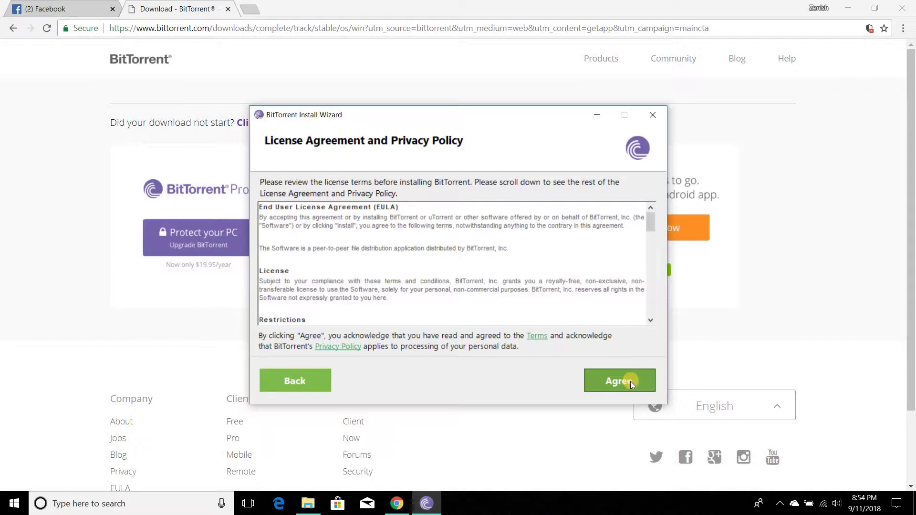
left_click(362, 382)
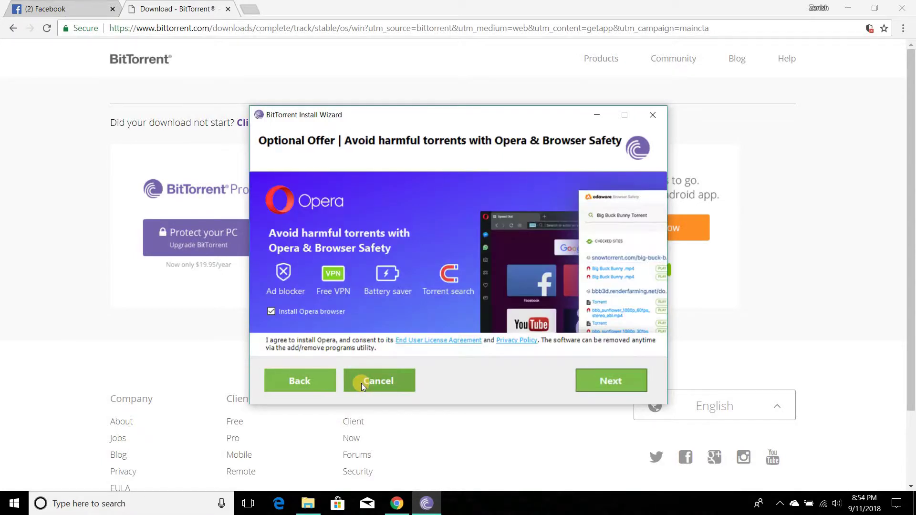
left_click(269, 313)
left_click(625, 380)
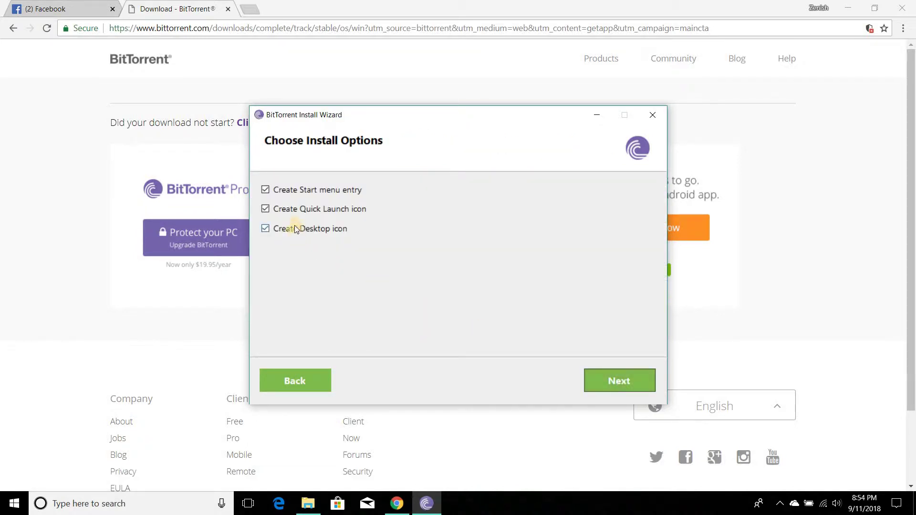
left_click(634, 386)
left_click(634, 386)
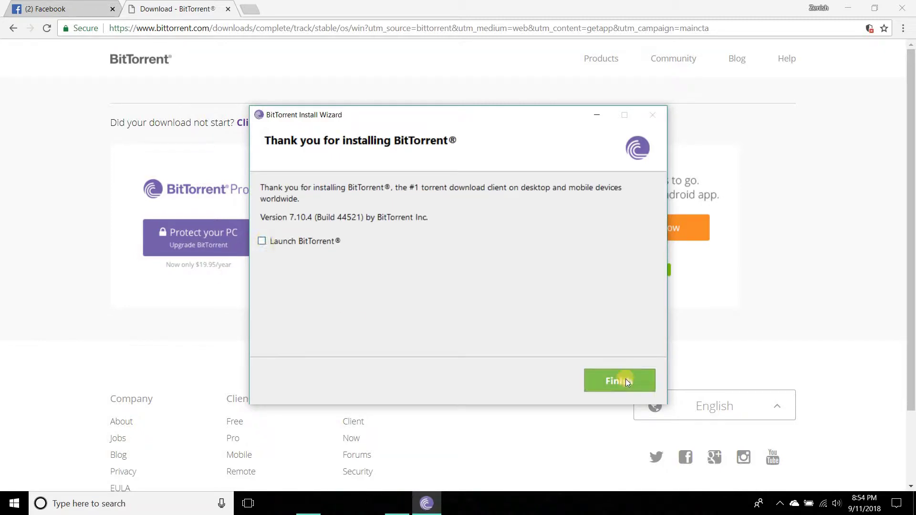
Step: Close the finished installer without launching BitTorrent, and rearrange an icon in the hidden tray icons
left_click(626, 379)
left_click(778, 504)
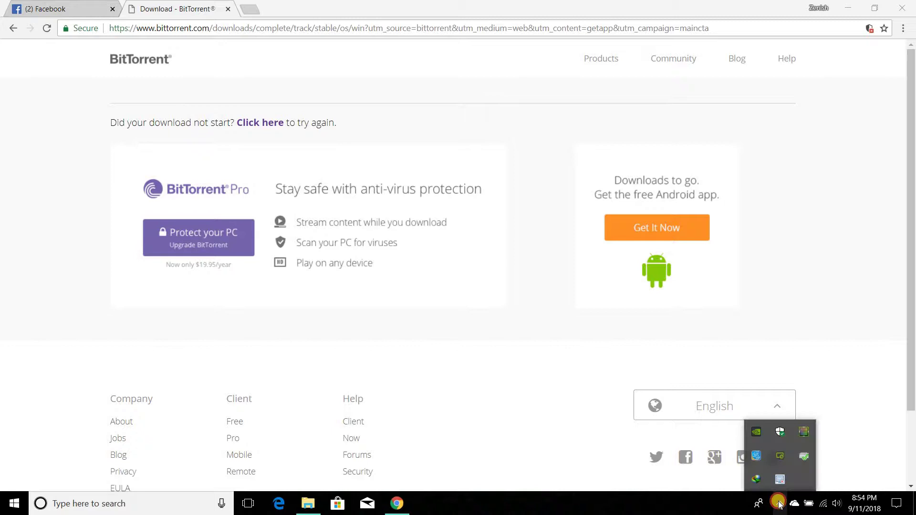
left_click(779, 504)
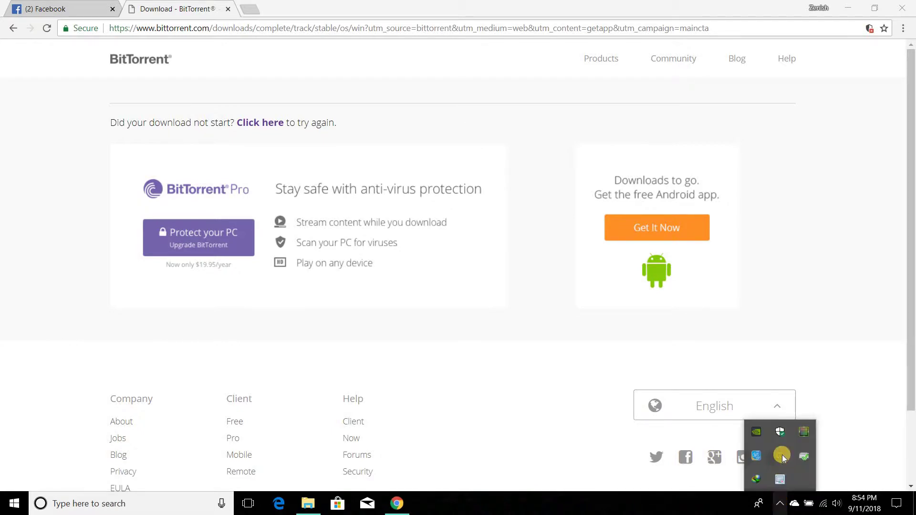
left_click_drag(804, 432, 740, 499)
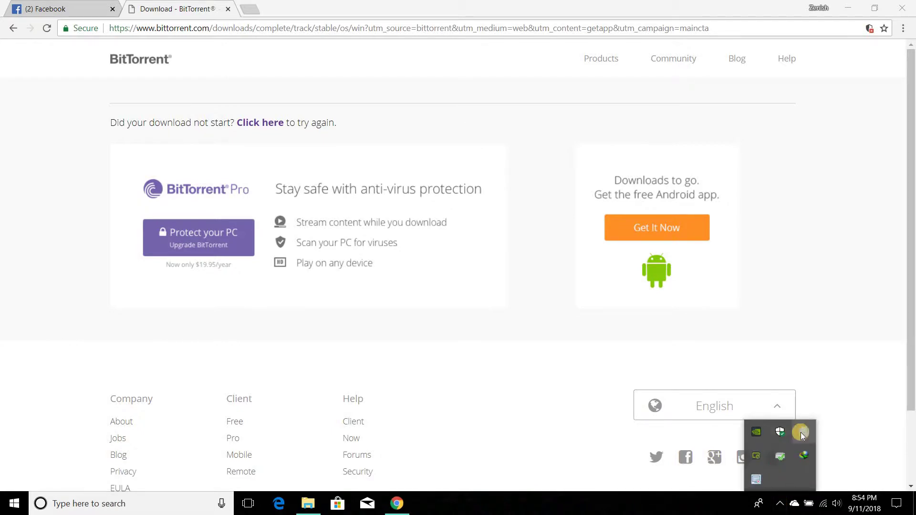
left_click(779, 503)
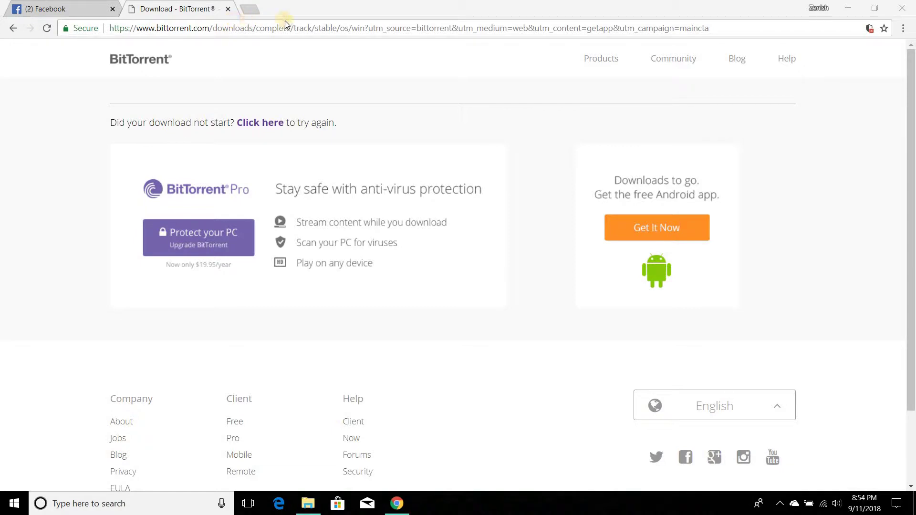
Step: Search Windows for 'bit' to confirm BitTorrent is installed, then dismiss the search panel
left_click(95, 505)
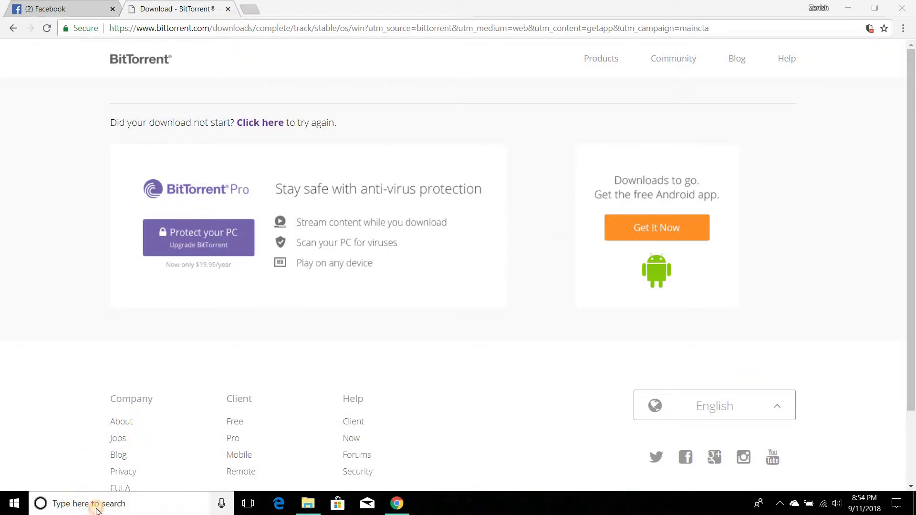
type("bit")
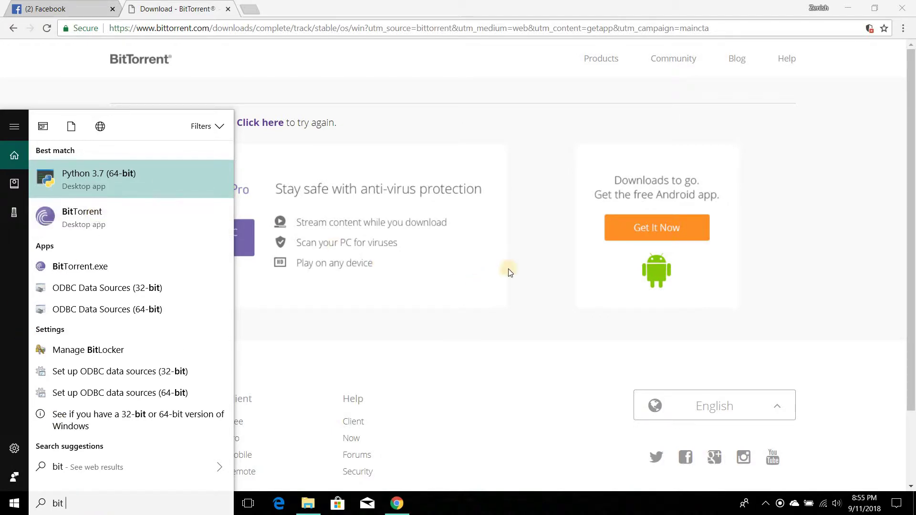
left_click(535, 246)
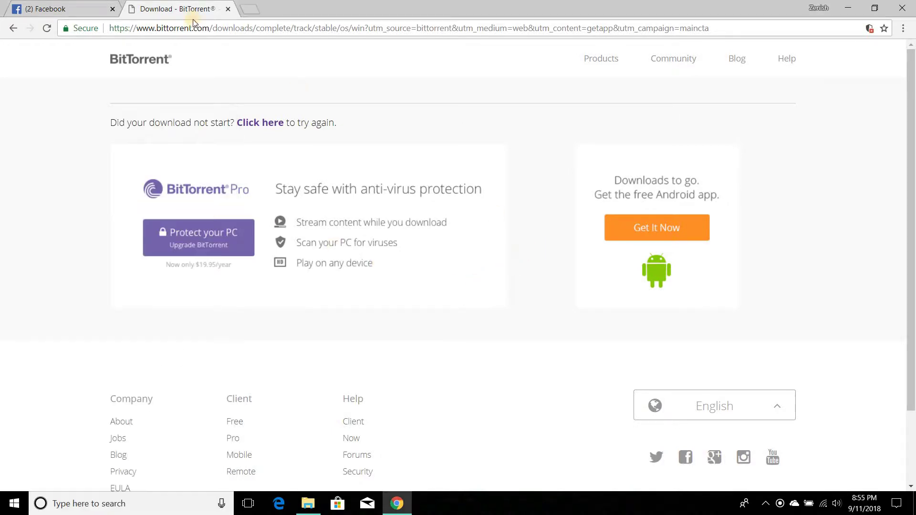
Step: Google 'lime torrent', open the Limetorrents proxy result in a new tab, then close it
left_click(256, 13)
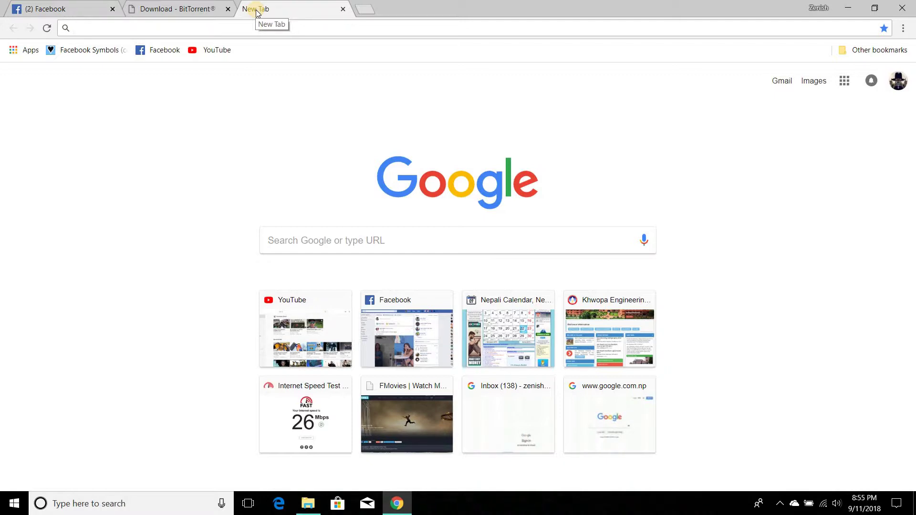
type("lime torre")
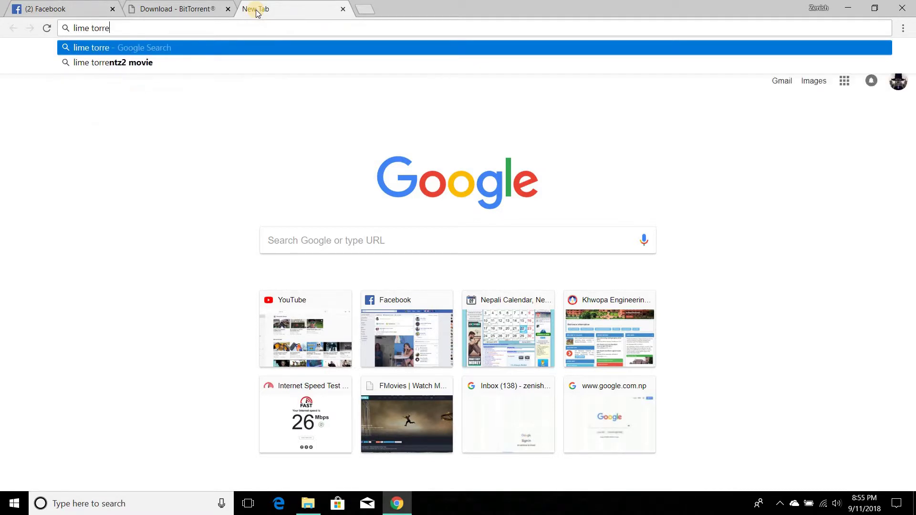
type("nt")
key("Return")
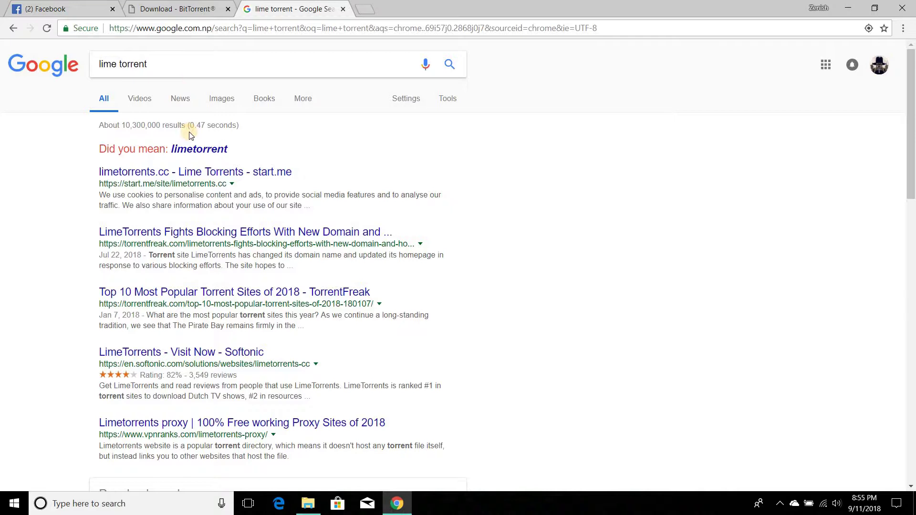
left_click(192, 148)
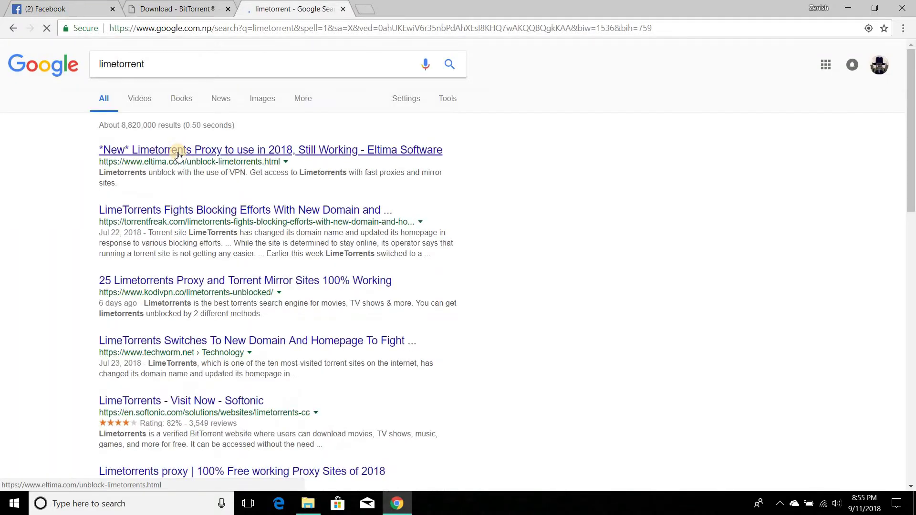
right_click(178, 153)
left_click(200, 159)
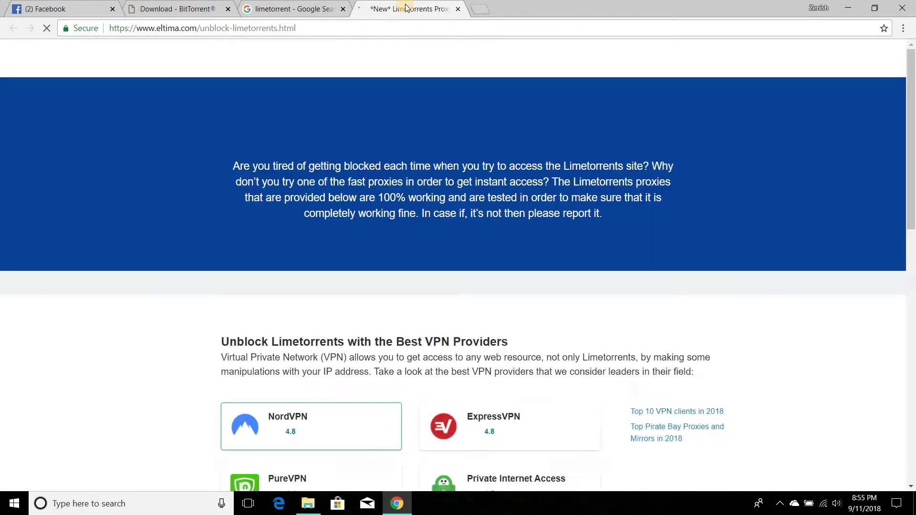
scroll(391, 90, "down", 1)
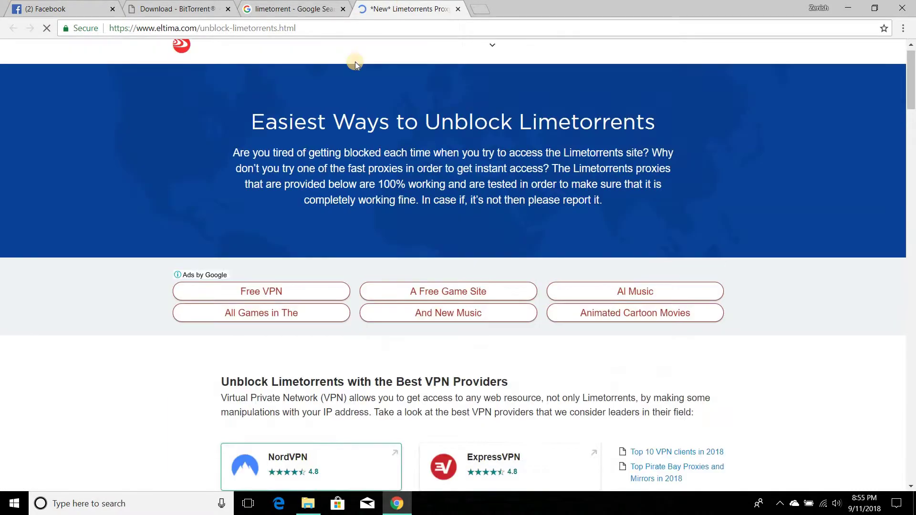
left_click(458, 9)
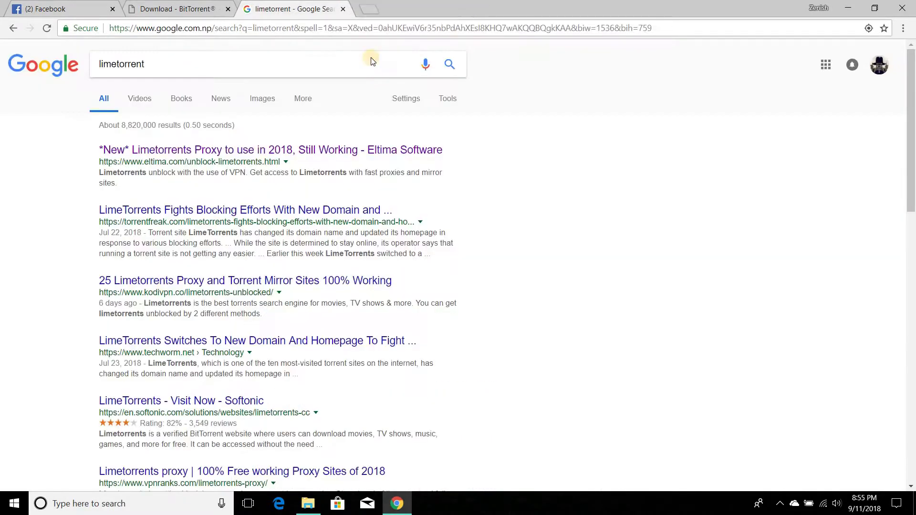
Step: Go directly to limetorrent.cc via the address bar
left_click(221, 26)
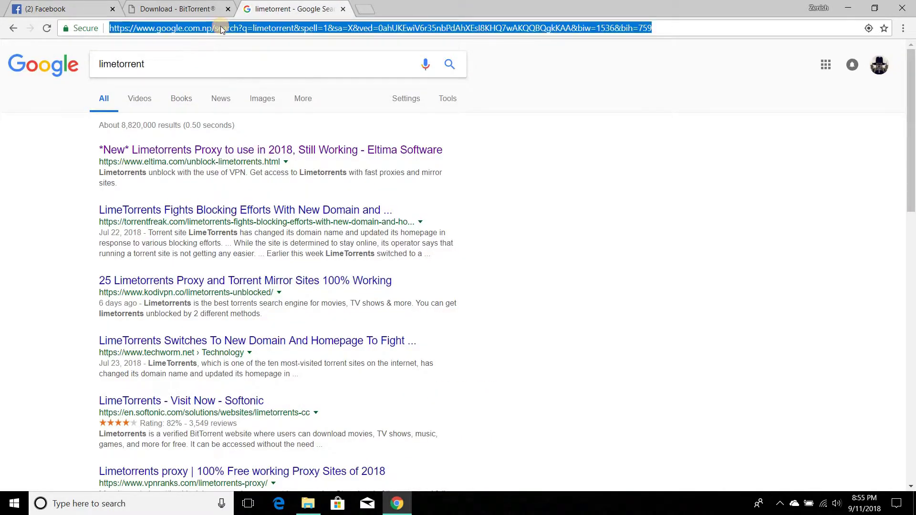
type("limetor")
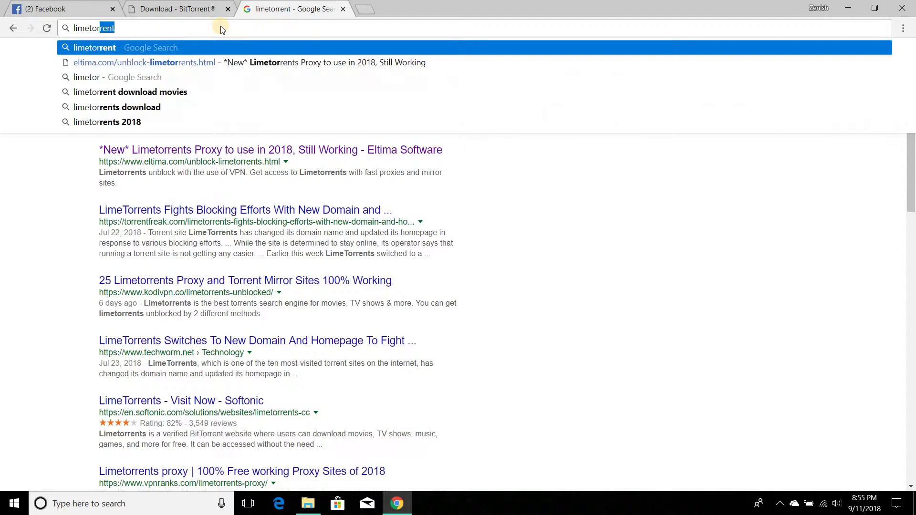
type("rent.")
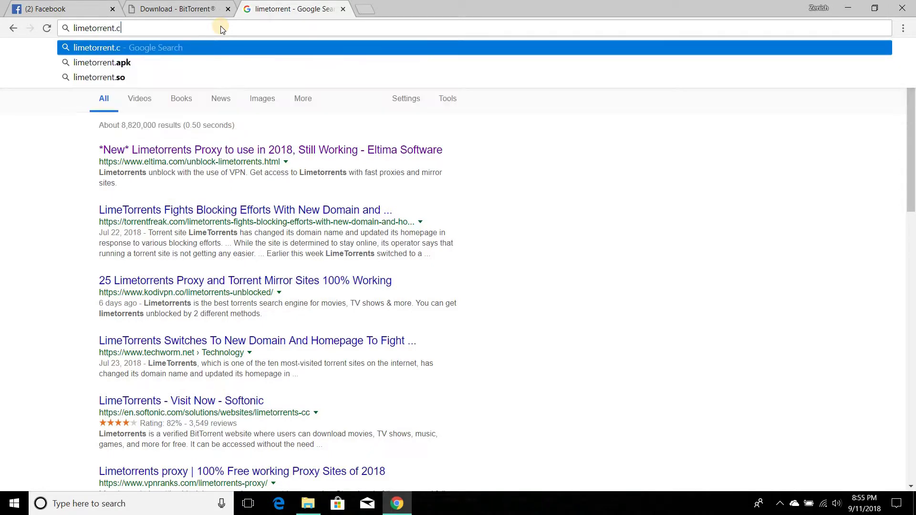
type("cc")
key("Return")
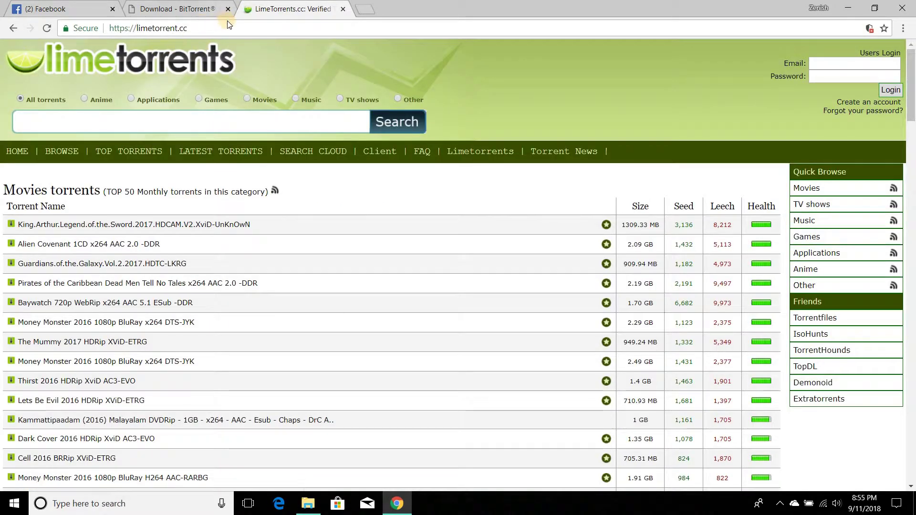
Step: Search LimeTorrents for 'the good doc'
left_click(174, 124)
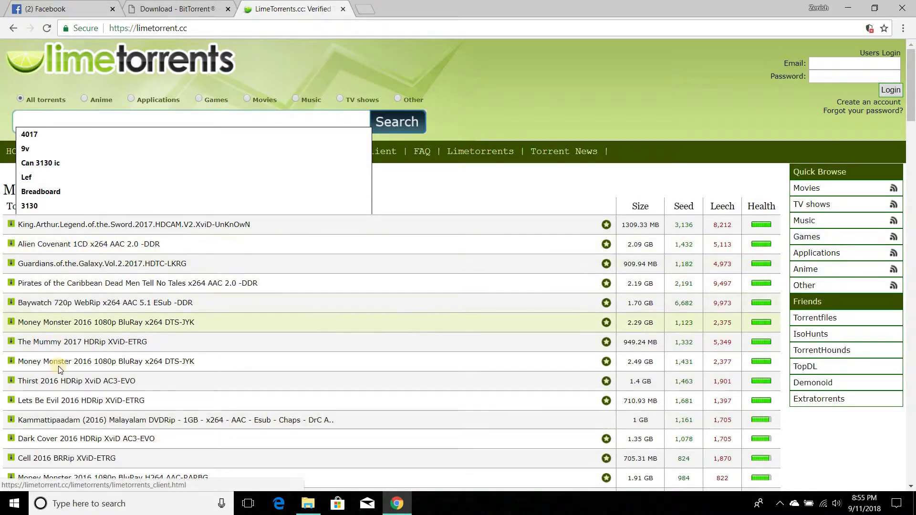
scroll(62, 382, "down", 1)
scroll(59, 379, "down", 1)
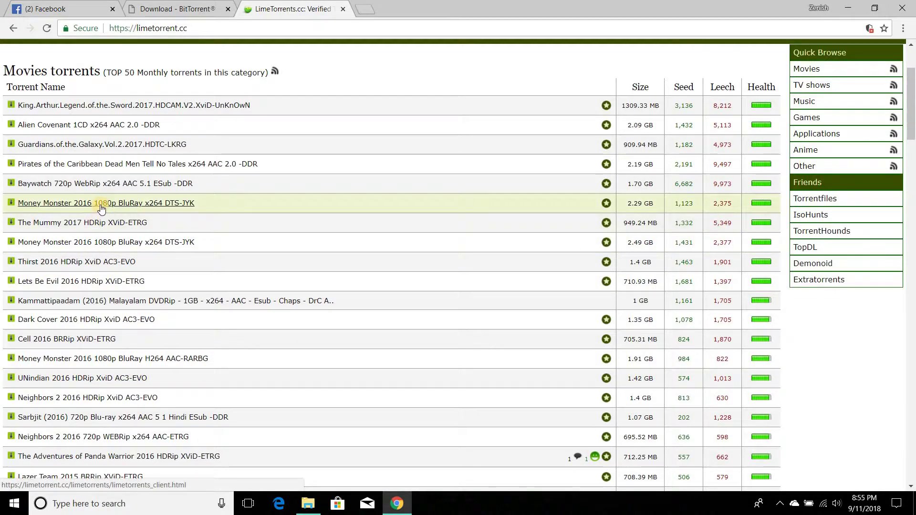
scroll(101, 208, "down", 2)
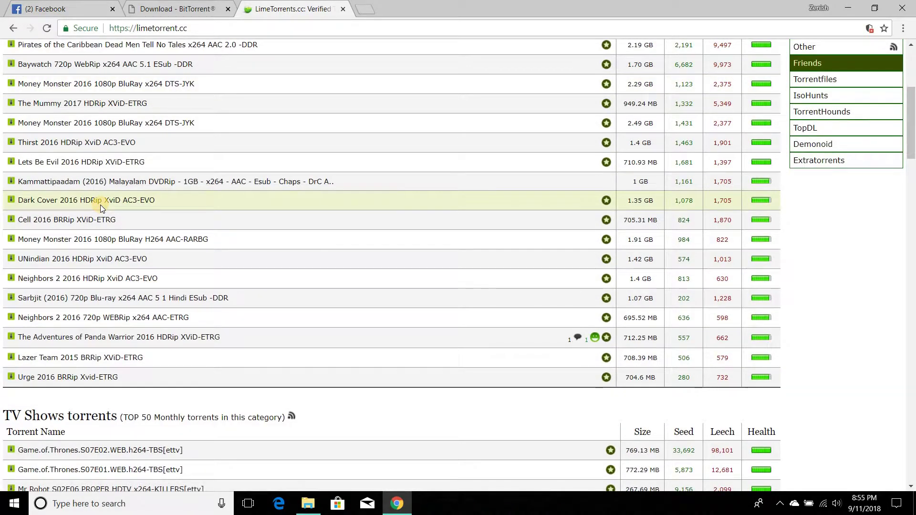
scroll(100, 205, "up", 5)
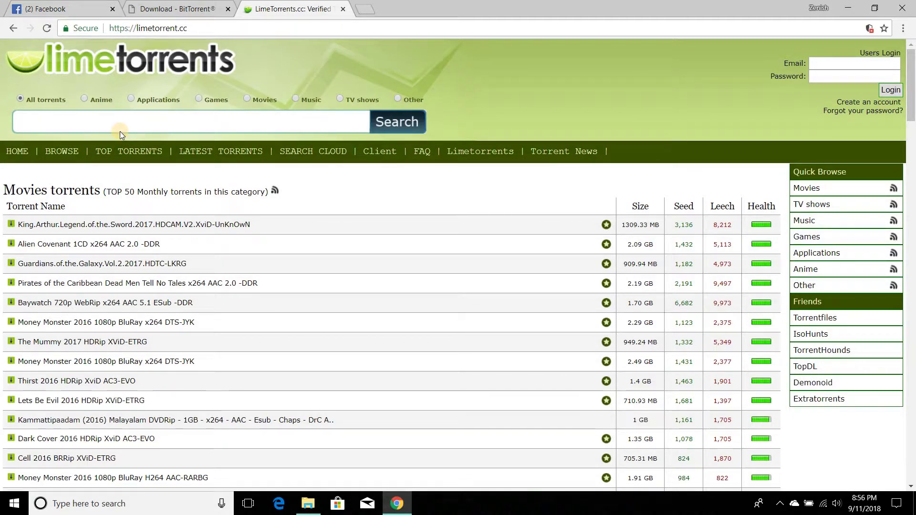
type("the g")
type("ood doctor")
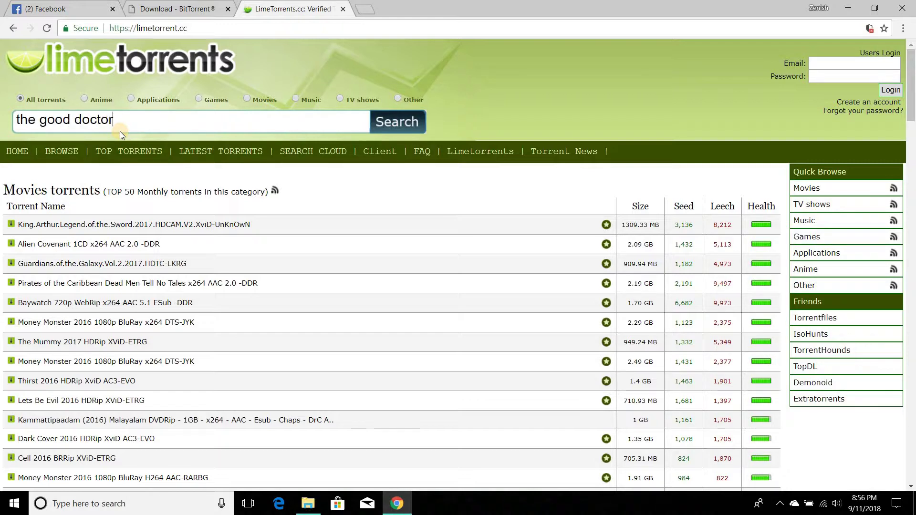
key("Return")
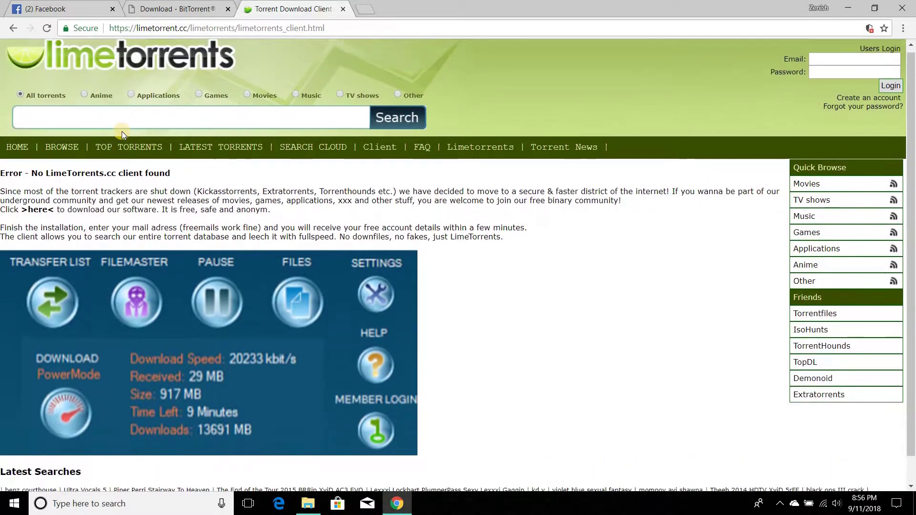
Step: Retry a LimeTorrents search with 'the nun', which lands on the no-client error page
left_click(120, 119)
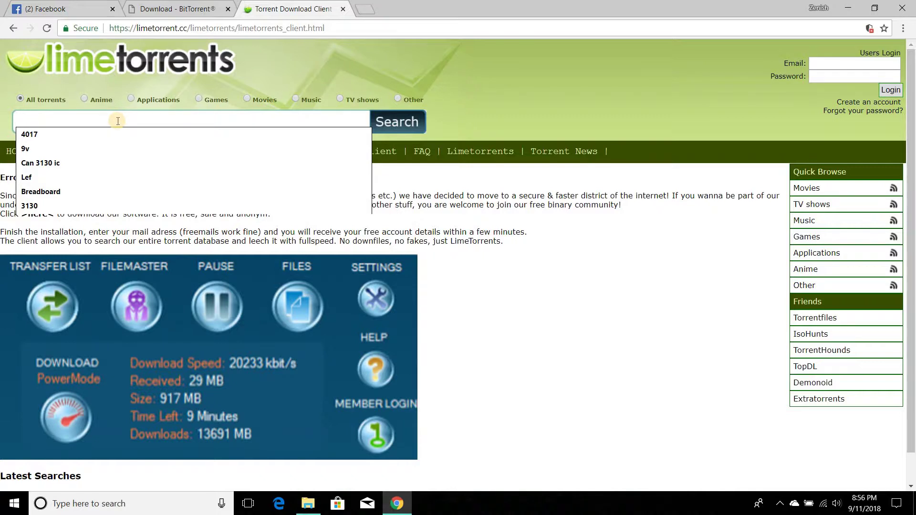
type("the nun")
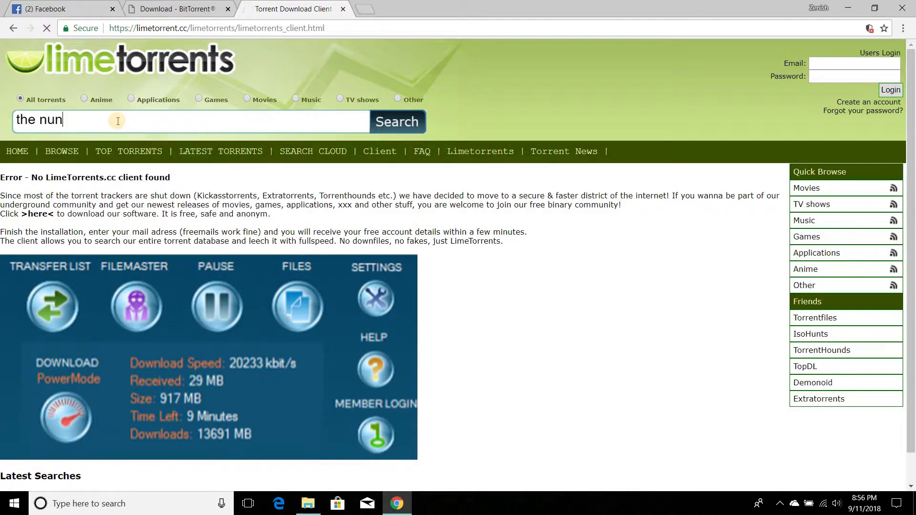
key("Return")
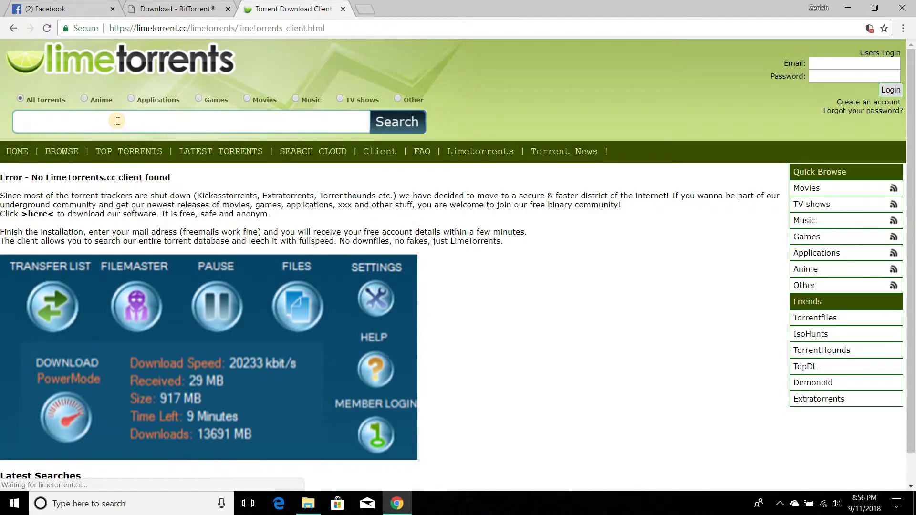
scroll(153, 239, "down", 2)
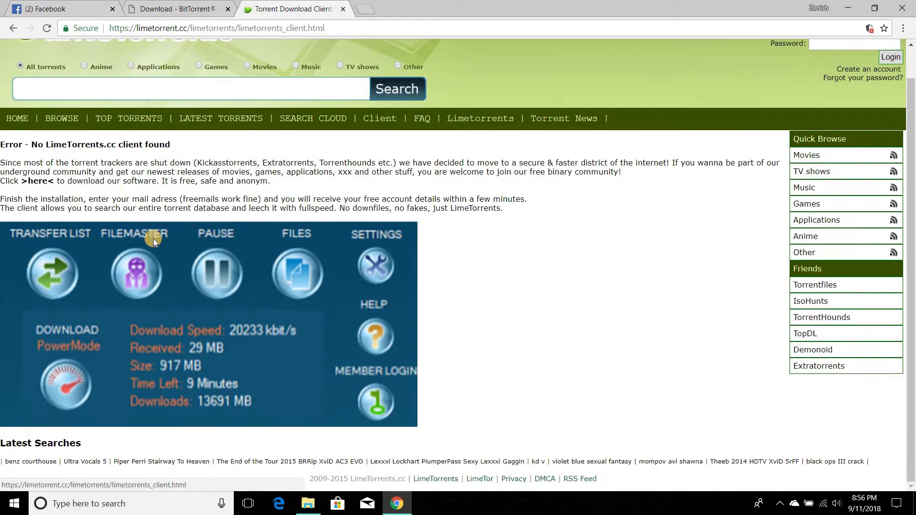
scroll(154, 238, "up", 2)
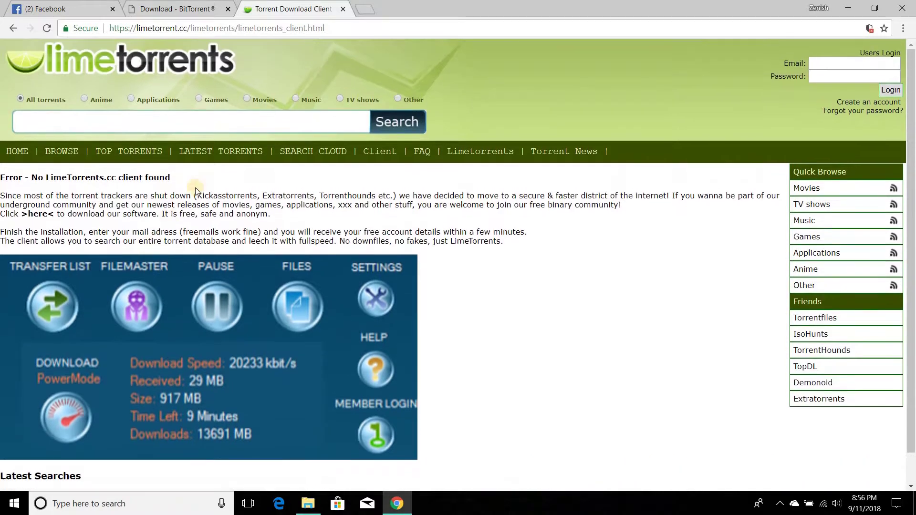
Step: In a new tab, Google 'top 10 torrent sites' and open the first TorrentFreak result
left_click(372, 10)
type("top 10")
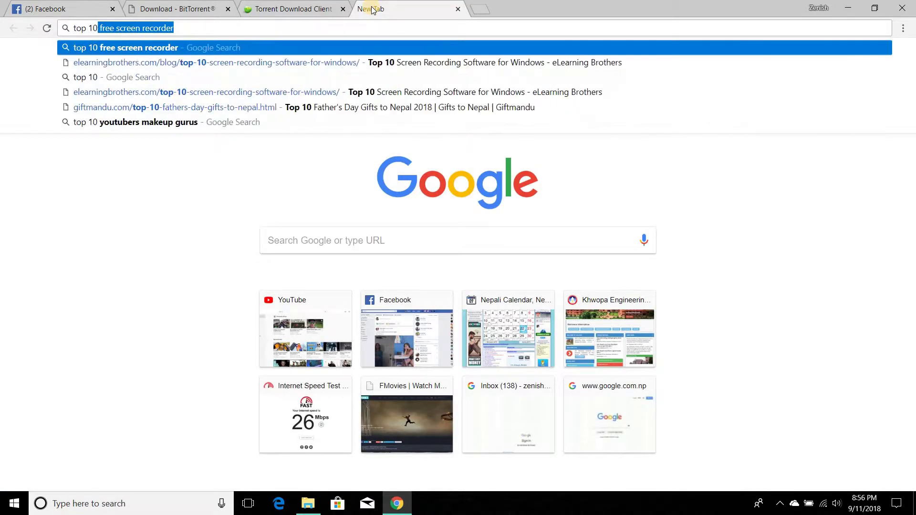
type(" torrent sit")
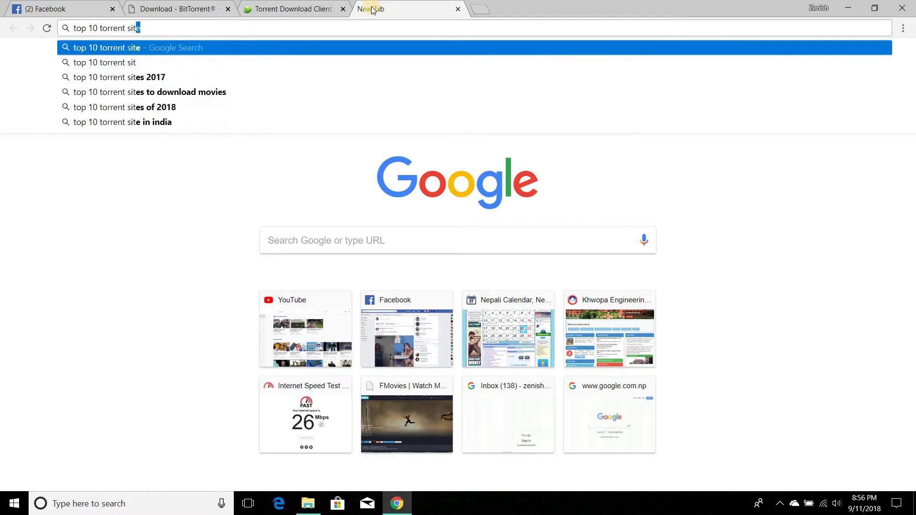
type("es")
key("Return")
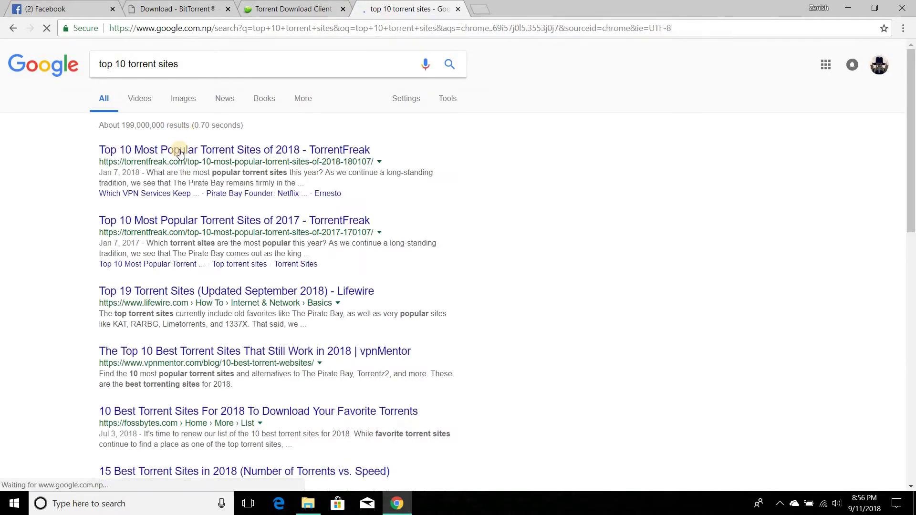
left_click(179, 152)
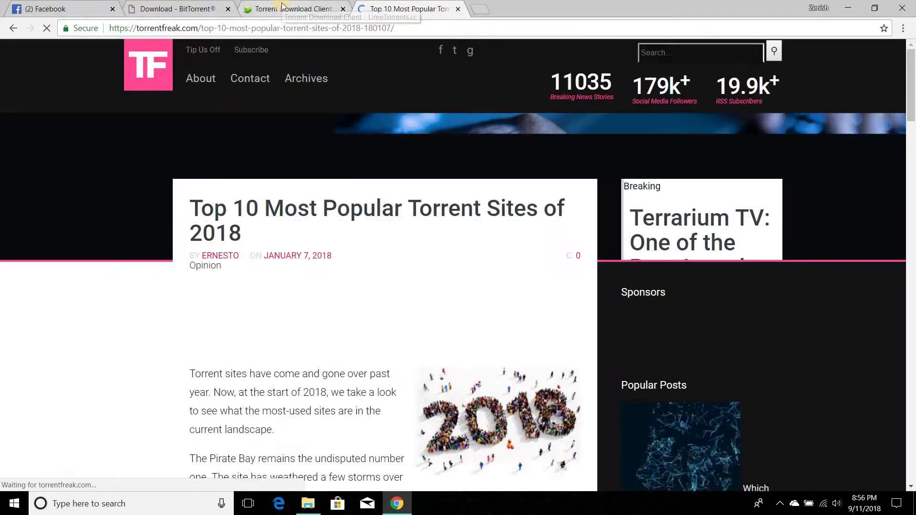
Step: Open the article's RARBG, 1337X and TORRENTZ2 links each in a new tab
scroll(349, 128, "down", 6)
scroll(340, 131, "down", 7)
scroll(340, 131, "down", 5)
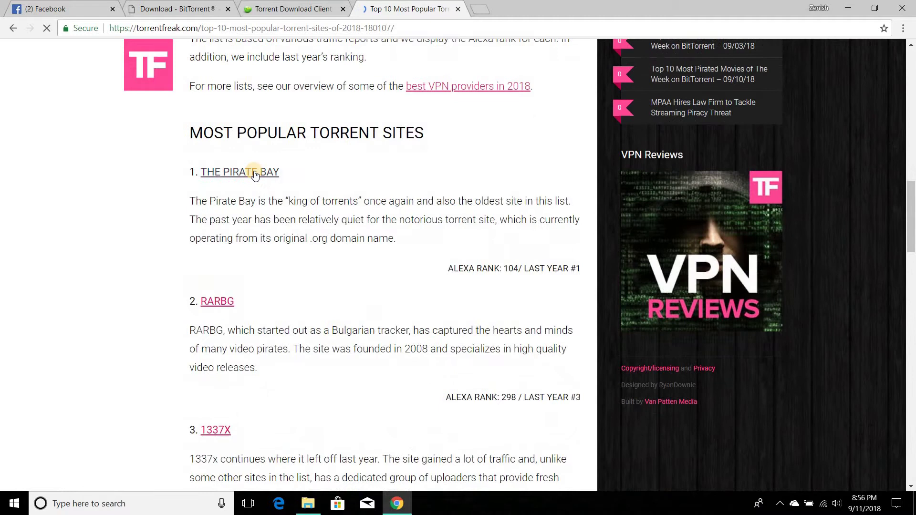
right_click(224, 304)
left_click(241, 311)
scroll(241, 308, "down", 3)
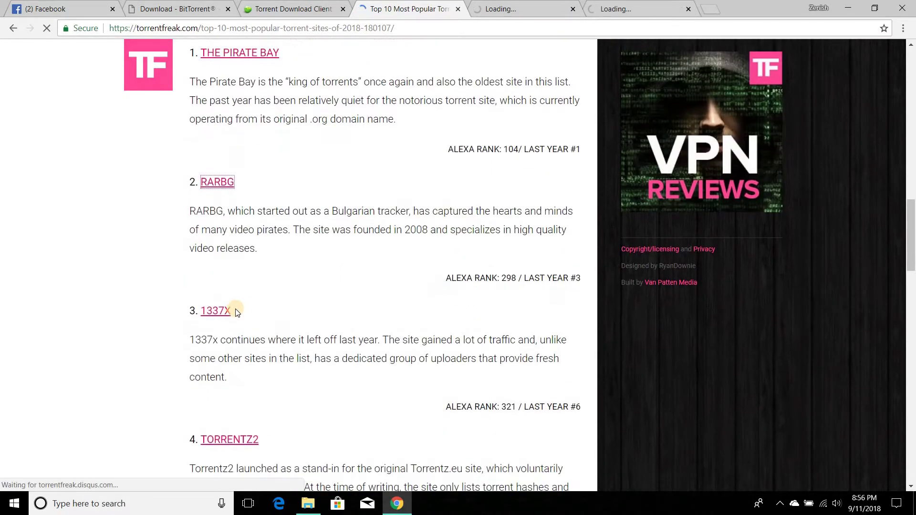
right_click(229, 312)
left_click(236, 318)
scroll(239, 321, "down", 3)
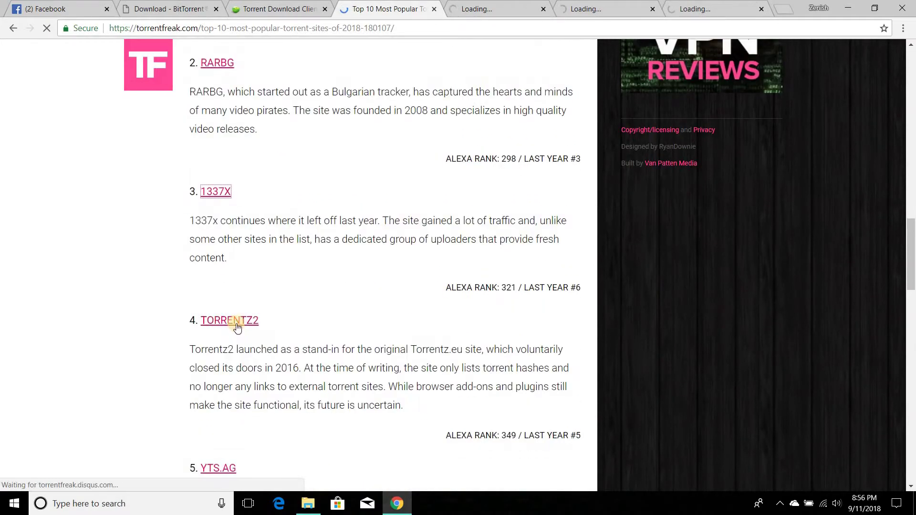
right_click(236, 322)
left_click(256, 331)
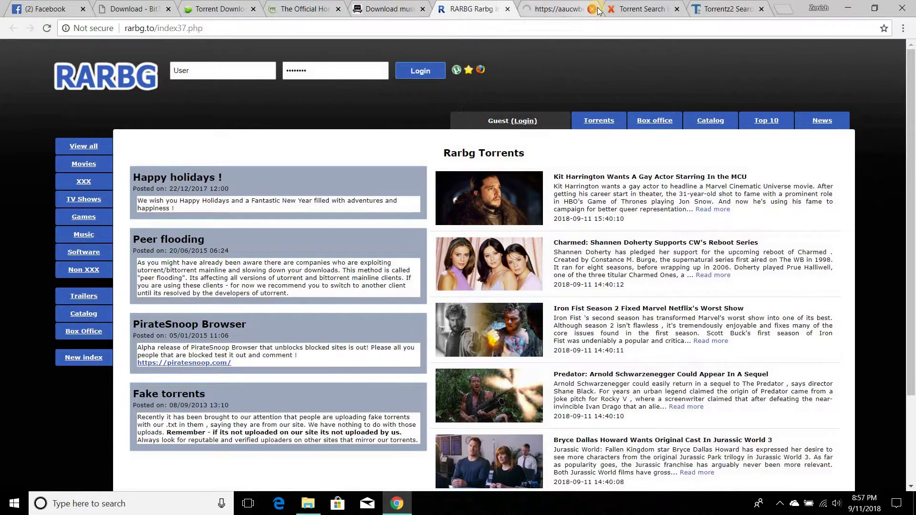
Step: Close the popup tab and head to RARBG's Torrents page via Login
left_click(586, 10)
left_click(591, 10)
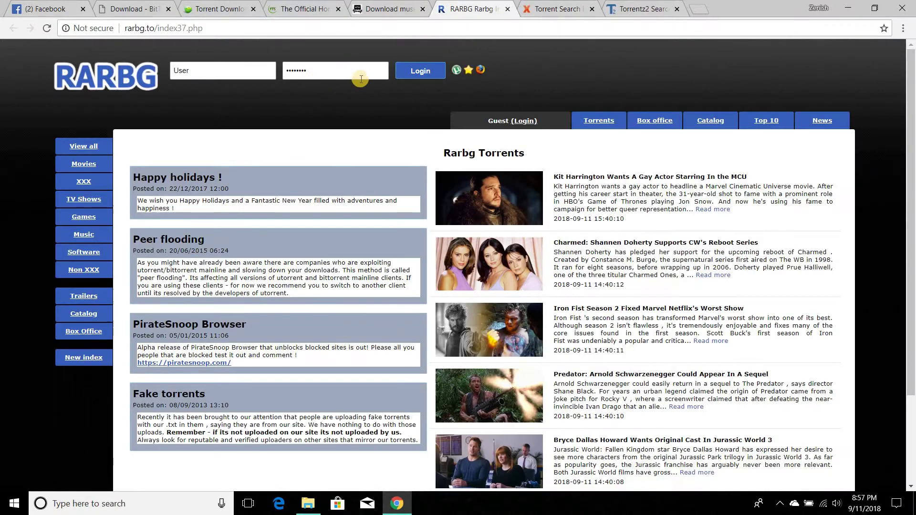
left_click(410, 71)
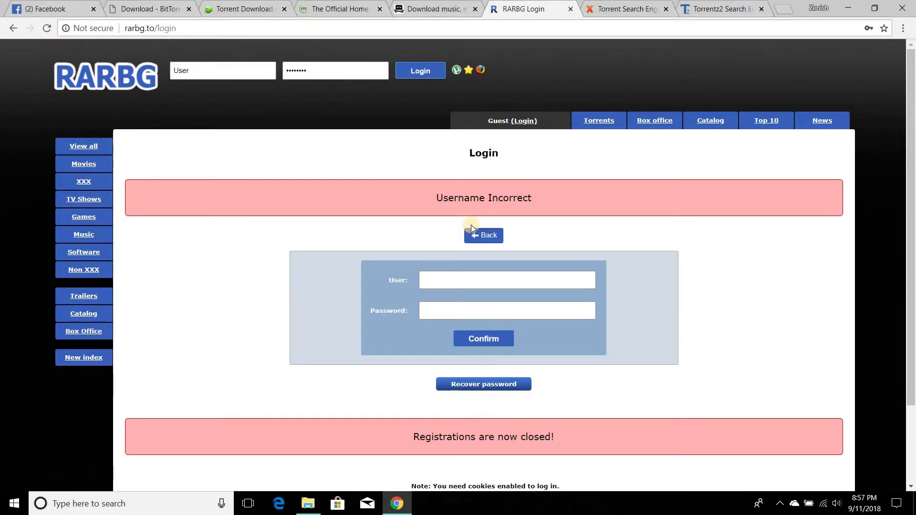
left_click(594, 123)
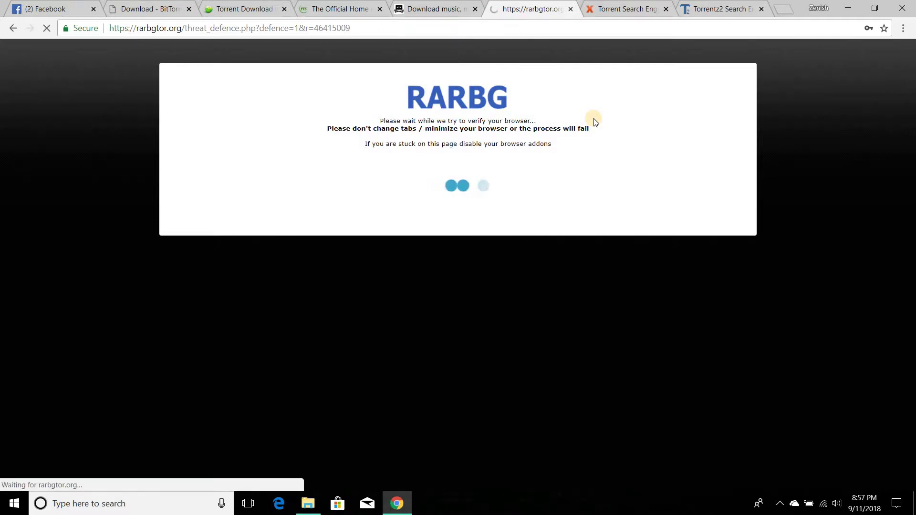
Step: Enter captcha 9XVWK and submit 'I am human' to pass the browser check
left_click(505, 193)
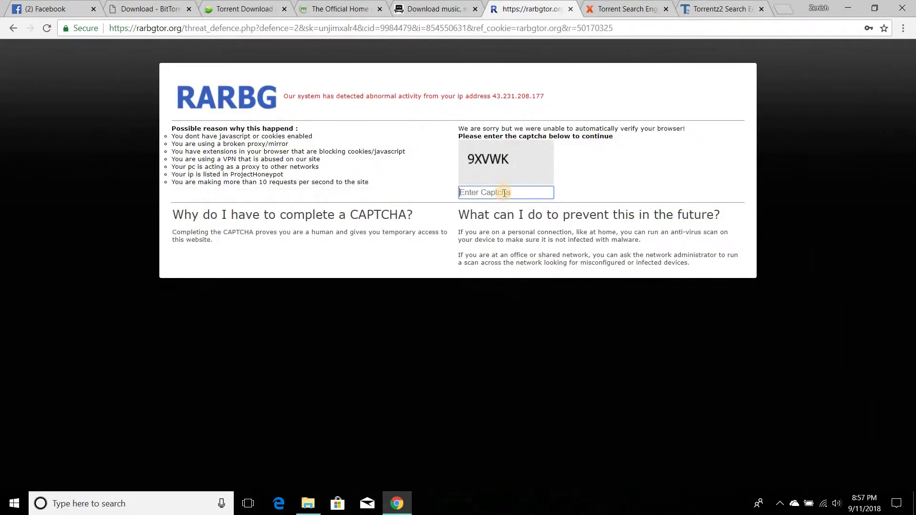
type("9XVW")
type("K")
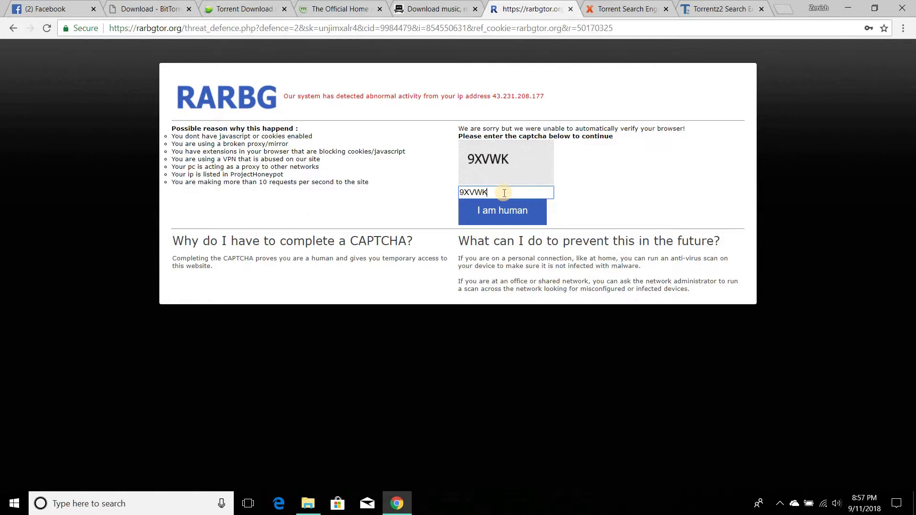
left_click(509, 218)
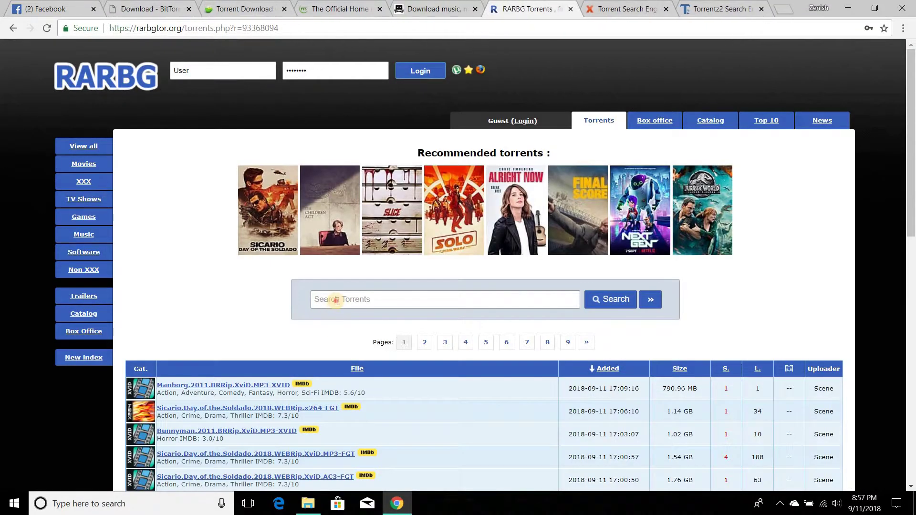
Step: Search RARBG for 'the good doctor' and scroll past the S01E17 rows to the page links
type("the good doctor")
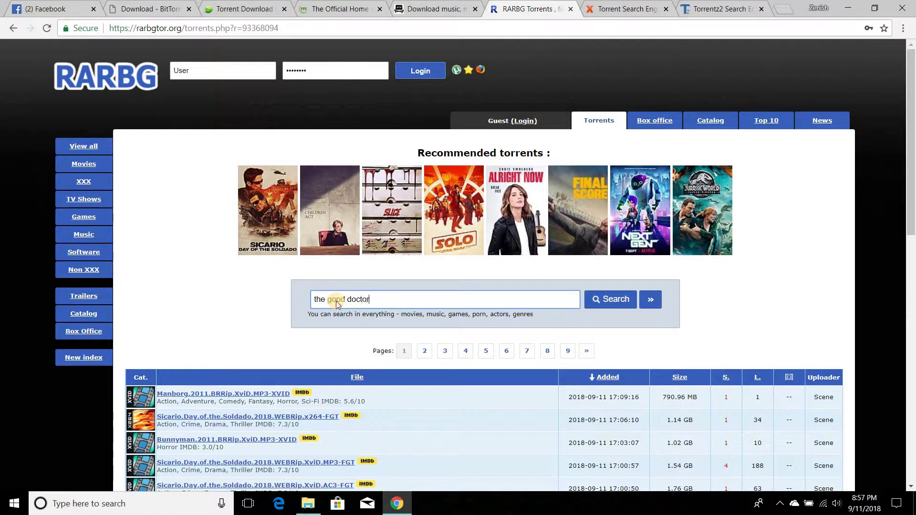
key("Return")
scroll(336, 298, "down", 3)
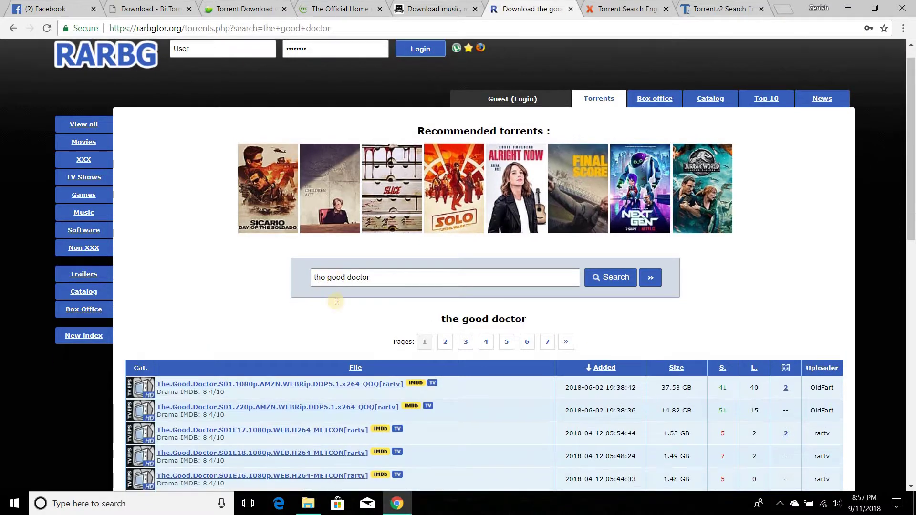
scroll(336, 295, "down", 3)
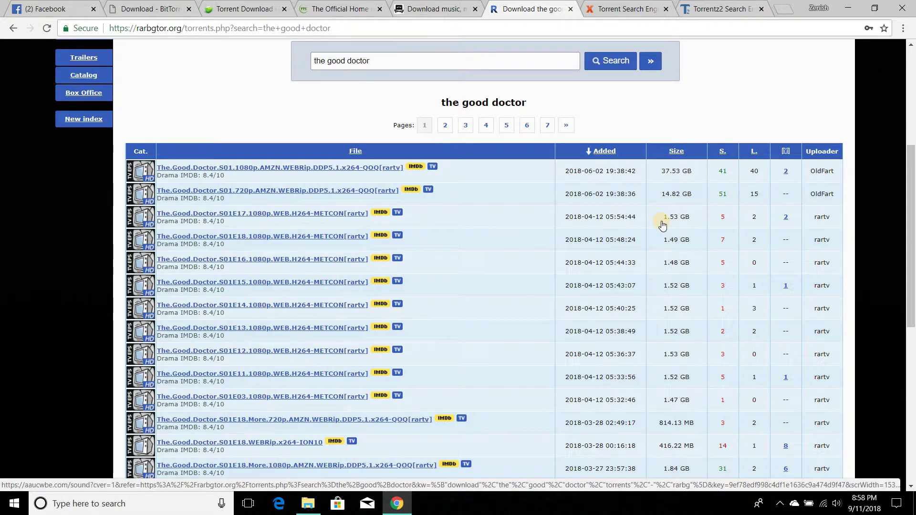
scroll(662, 224, "down", 1)
scroll(662, 224, "down", 2)
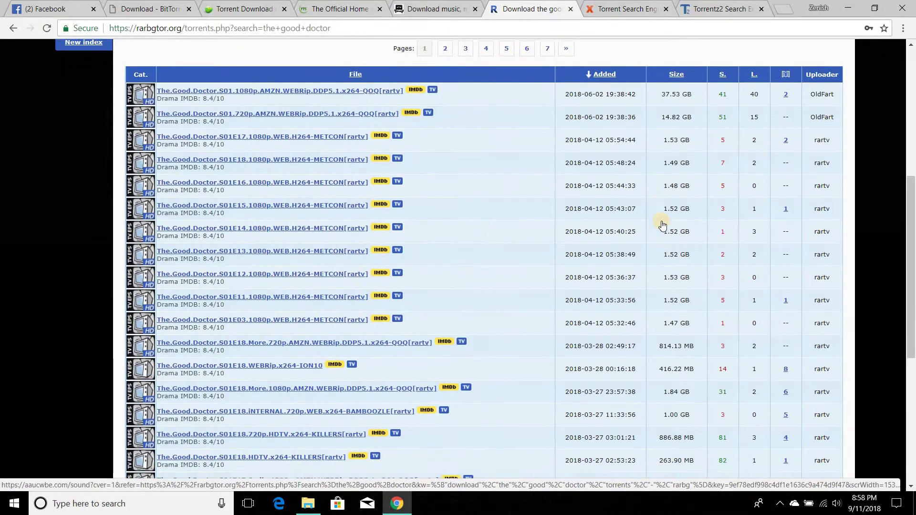
scroll(663, 225, "down", 1)
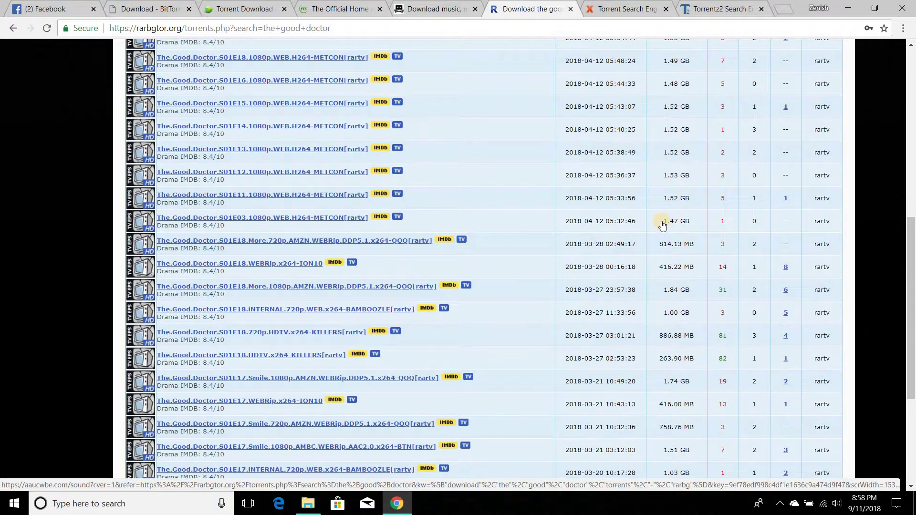
scroll(436, 253, "down", 2)
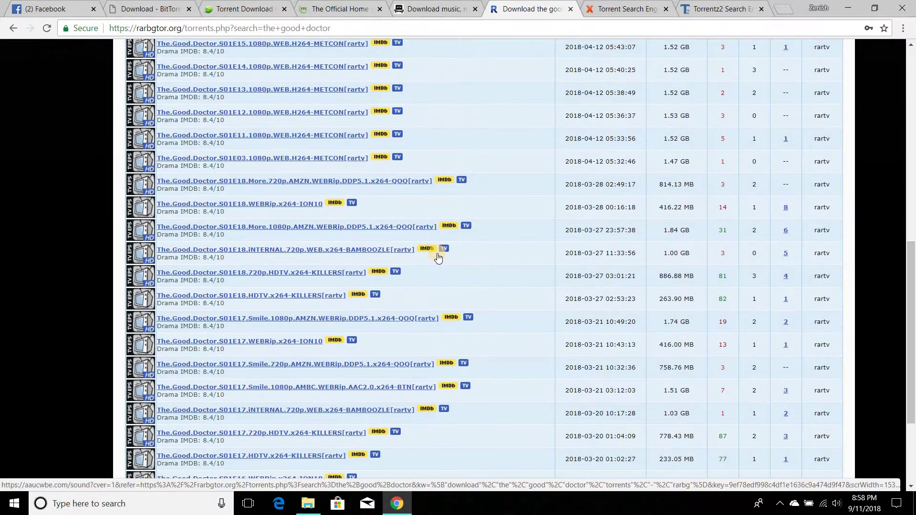
scroll(437, 256, "down", 2)
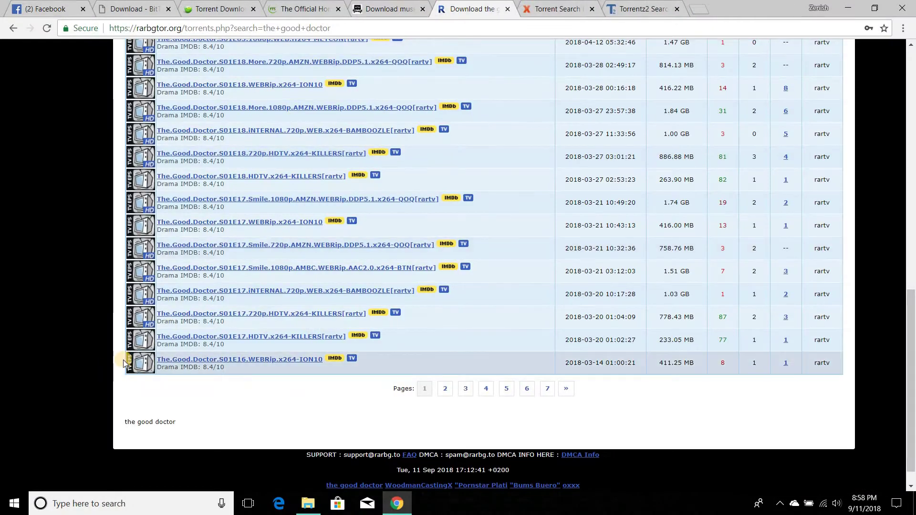
Step: Open The.Good.Doctor.S01E17.HDTV.x264-KILLERS details page in a new tab and scroll through it
right_click(189, 342)
left_click(216, 350)
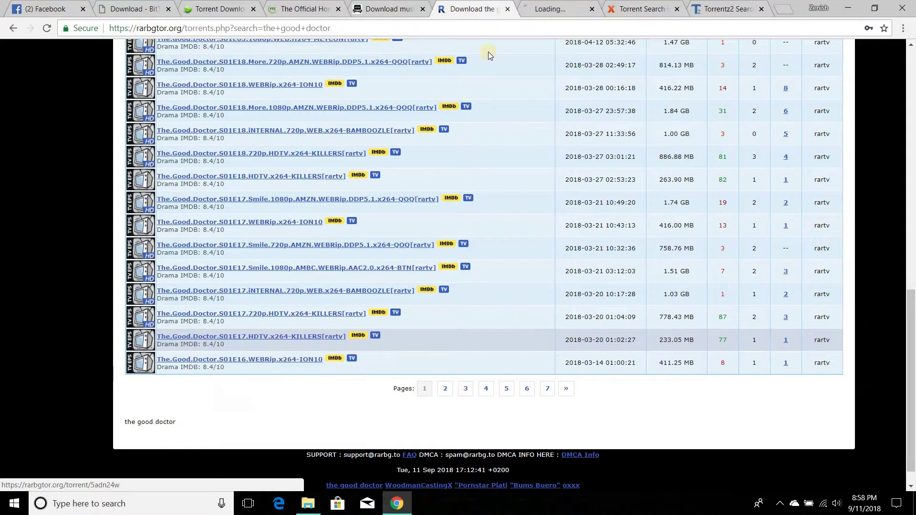
left_click(553, 8)
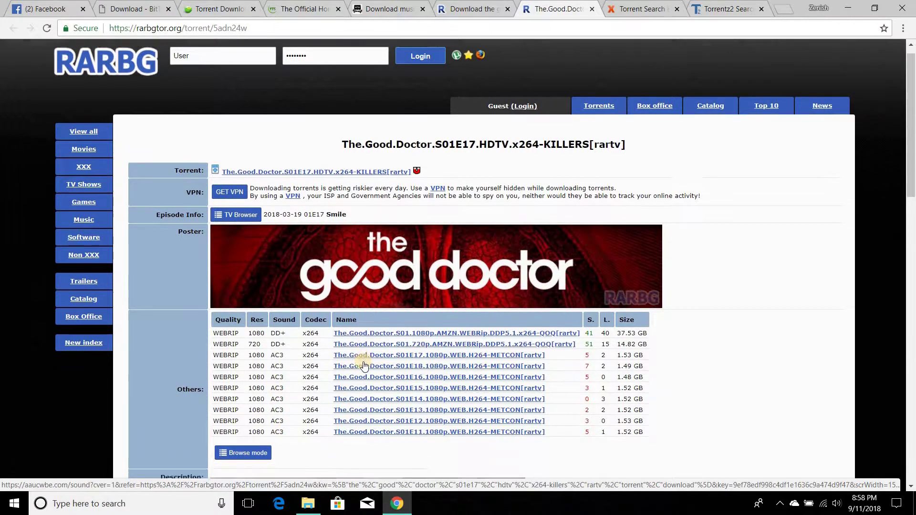
scroll(365, 365, "down", 1)
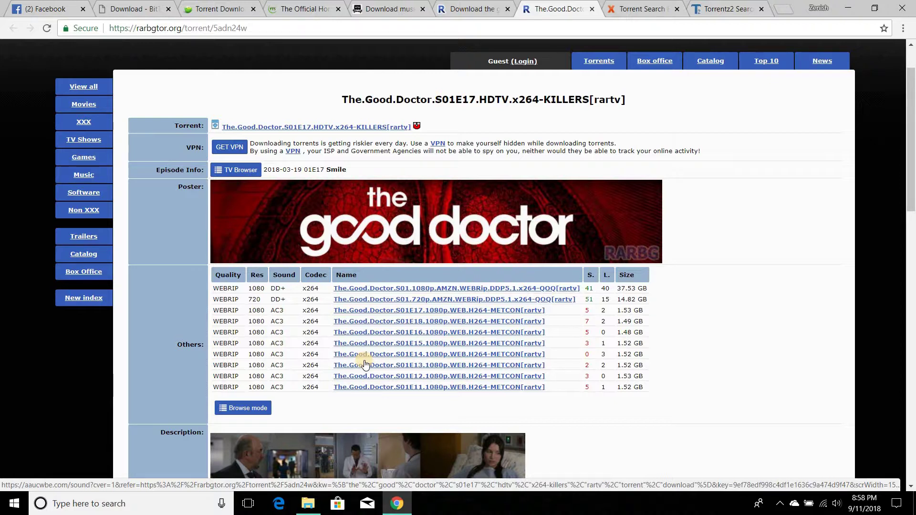
scroll(365, 365, "down", 4)
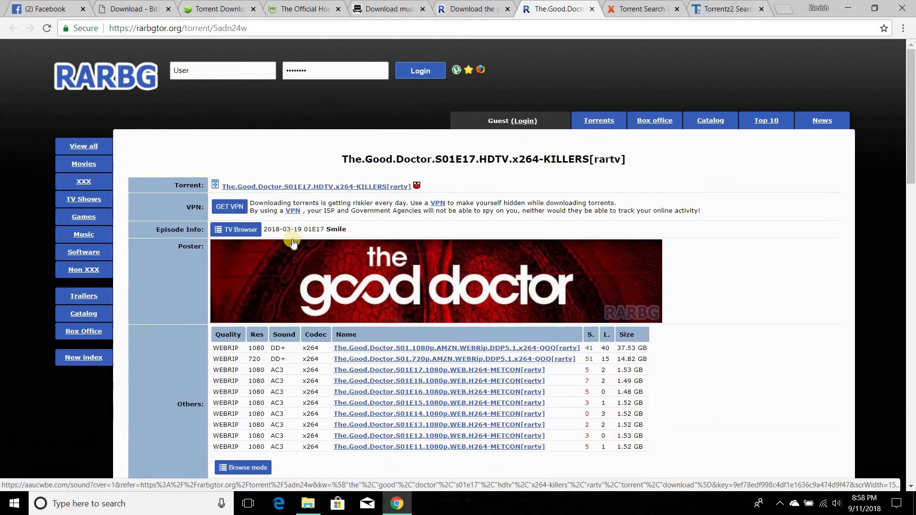
Step: Close the ad pop-up and open the episode's magnet link in a new tab
left_click(417, 187)
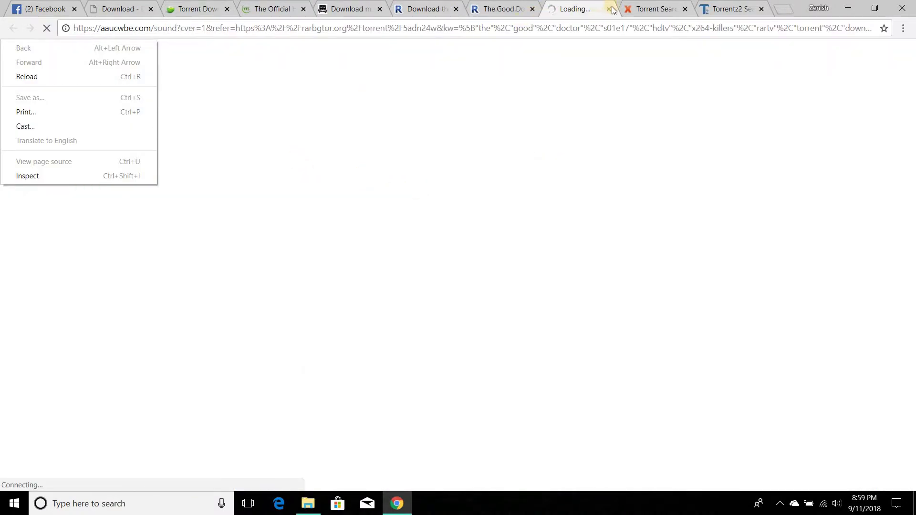
left_click(610, 10)
right_click(418, 189)
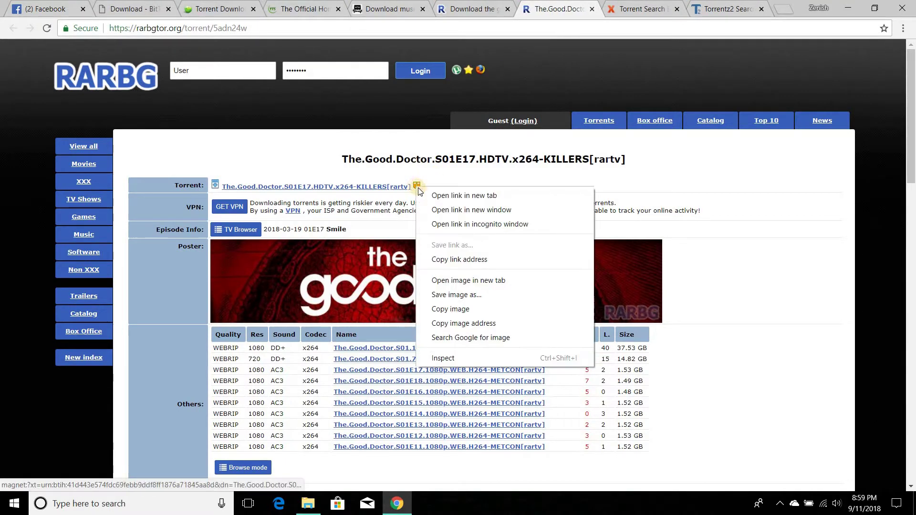
left_click(446, 195)
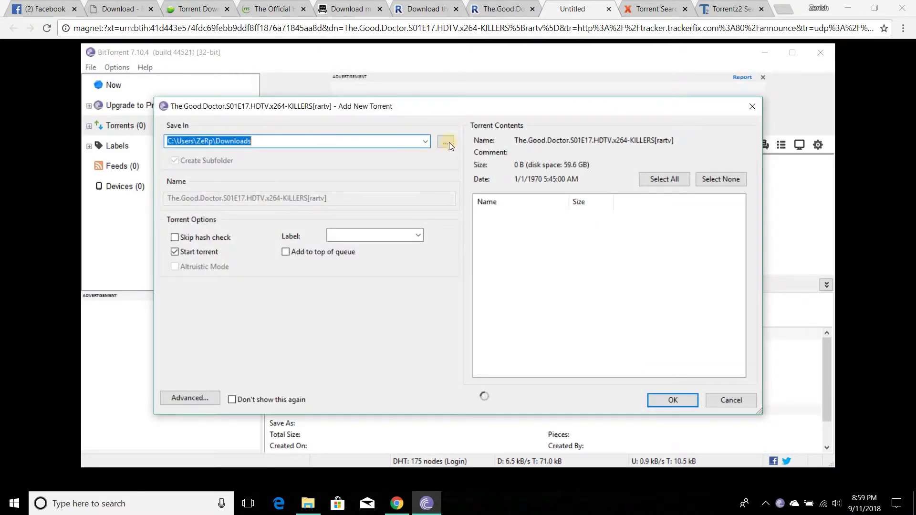
Step: Add the S01E17 torrent downloading only the 233 MB video, excluding RARBG.txt and the small third file
left_click(449, 141)
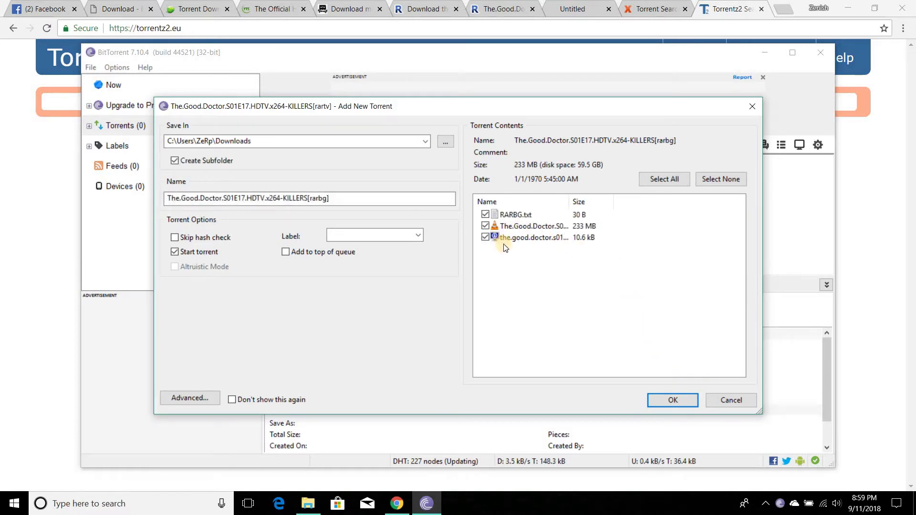
left_click(486, 237)
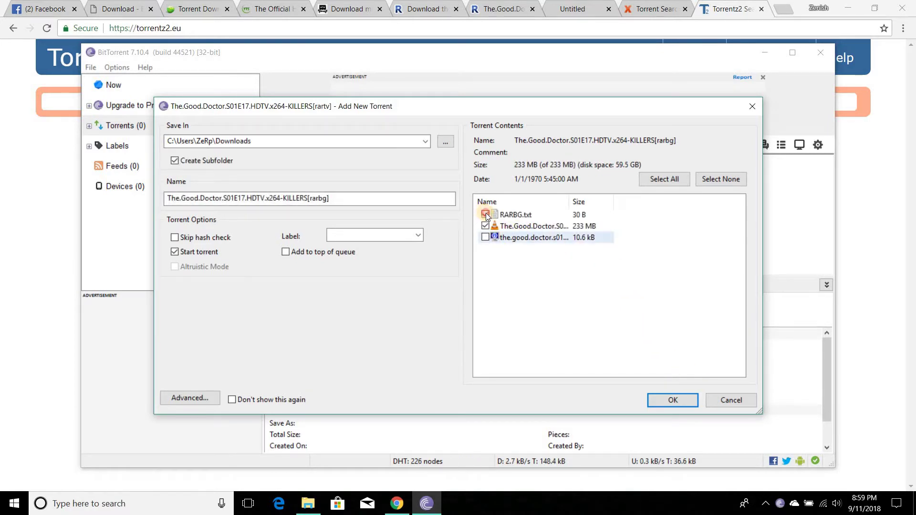
left_click(486, 214)
left_click(672, 400)
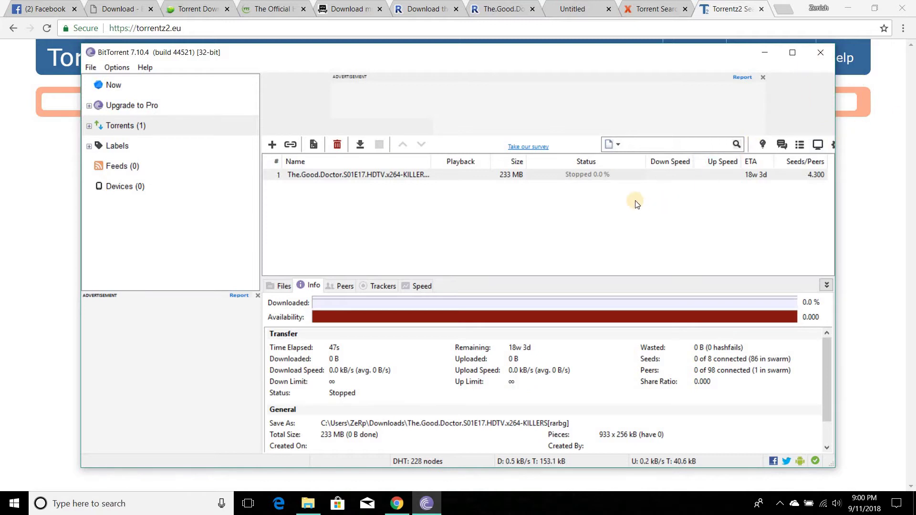
Step: Remove the S01E17 torrent from BitTorrent and hide the BitTorrent window
left_click(338, 143)
left_click(479, 260)
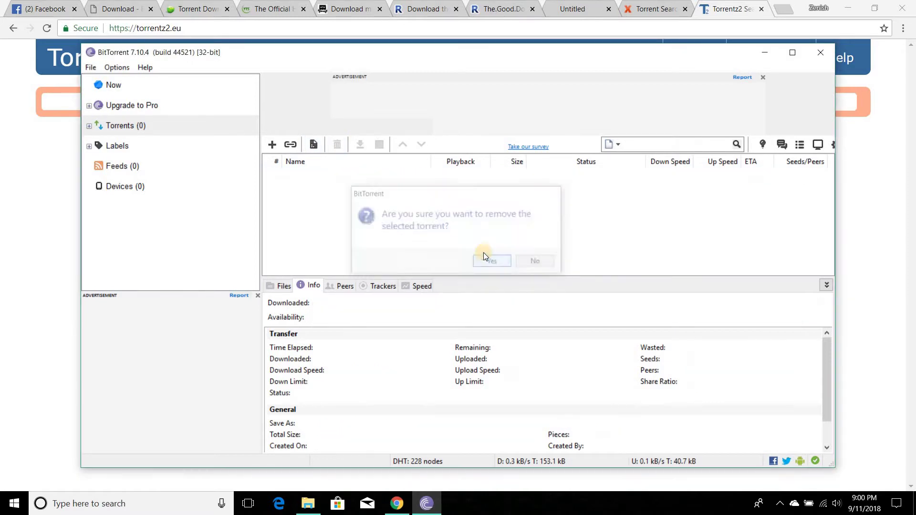
left_click(765, 52)
Step: Download the S01E17 HDTV .torrent file from its RARBG details page
left_click(513, 8)
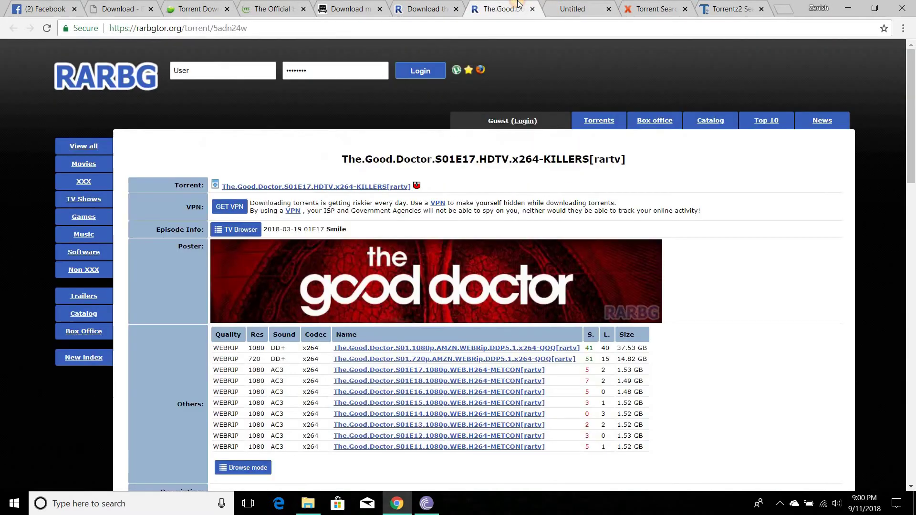
right_click(244, 188)
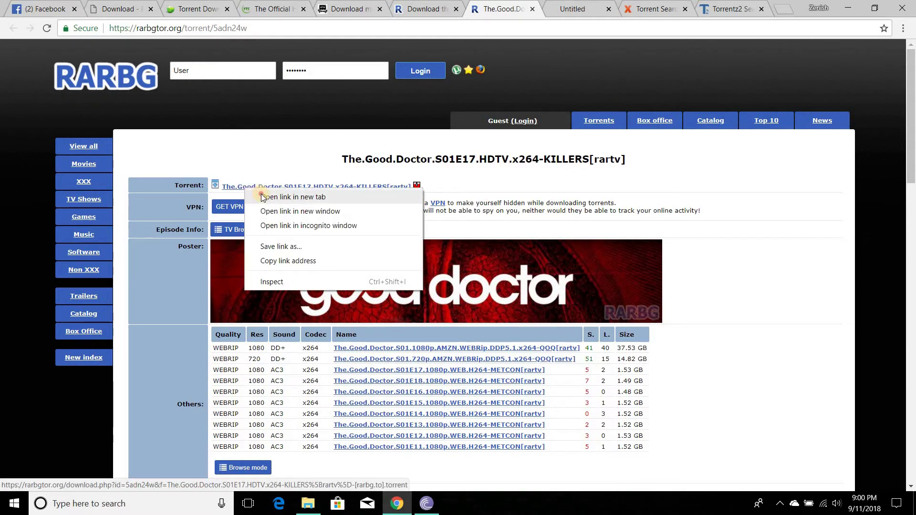
left_click(261, 194)
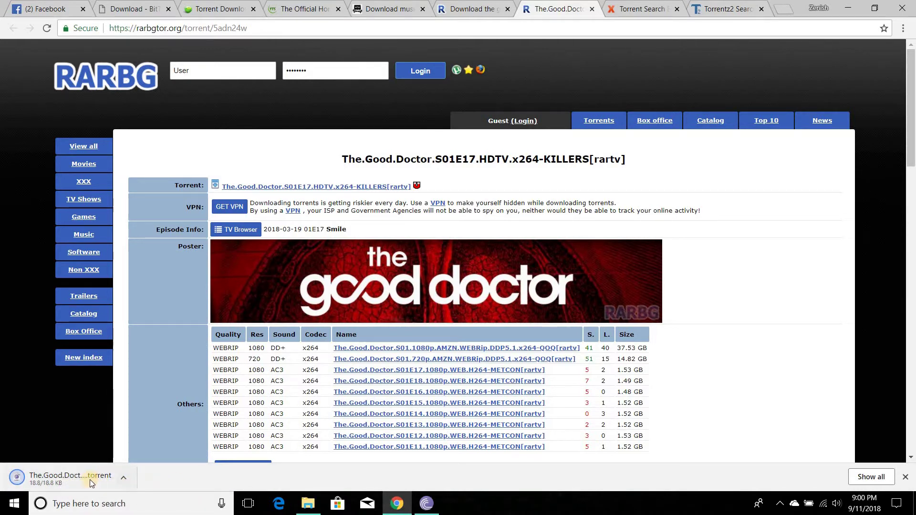
Step: Add the downloaded S01E17 .torrent with only the 233 MB video, unchecking RARBG.txt and the third file
left_click(38, 474)
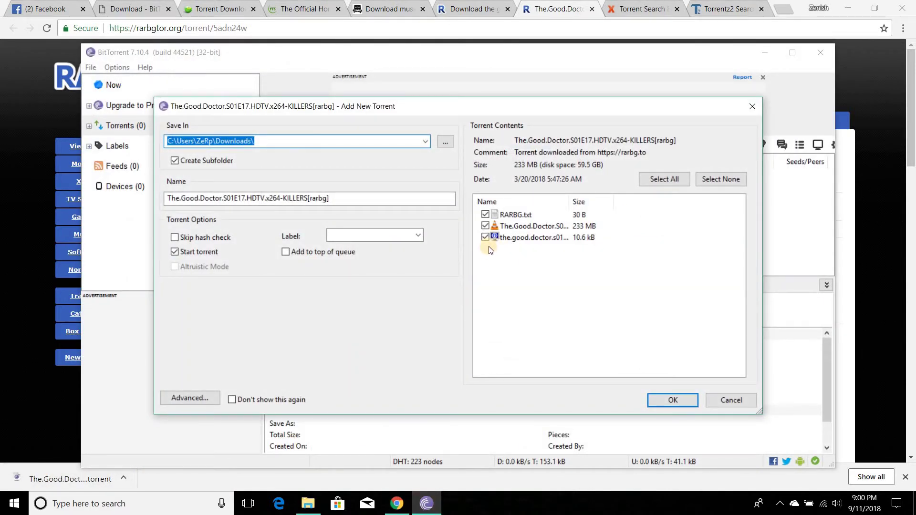
left_click(485, 237)
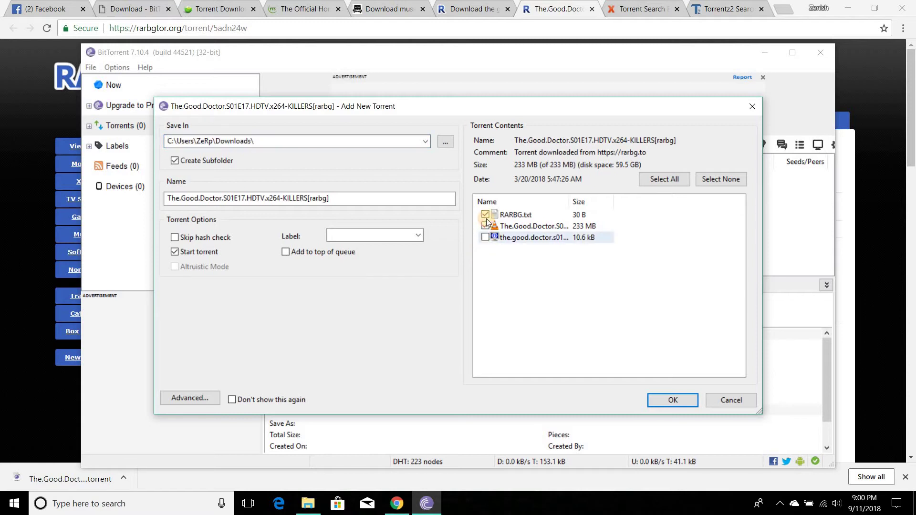
left_click(485, 215)
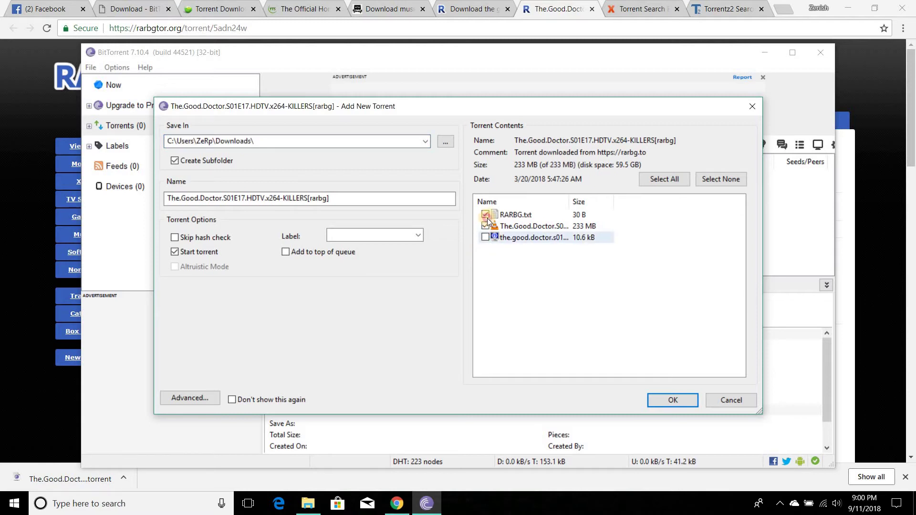
left_click(672, 402)
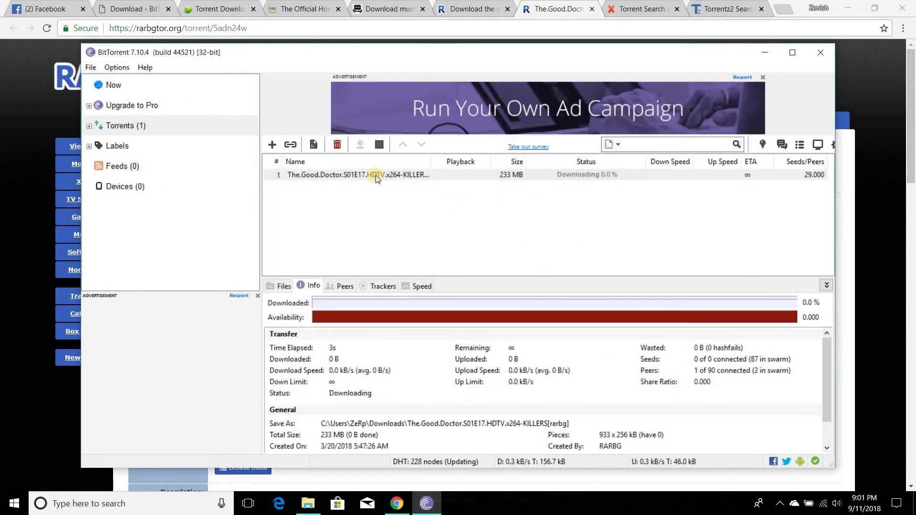
Step: Set the S01E17 torrent's bandwidth allocation to High, pause it, then check a background tray app
right_click(336, 175)
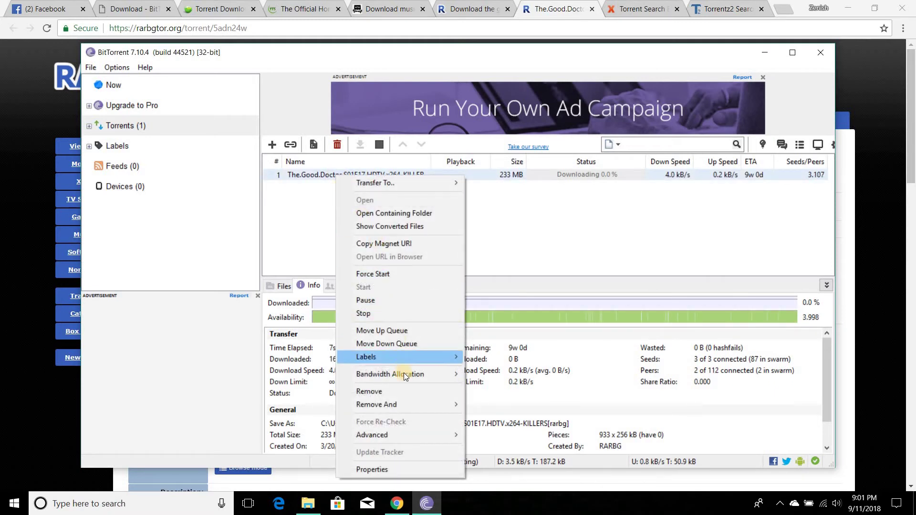
mouse_move(391, 374)
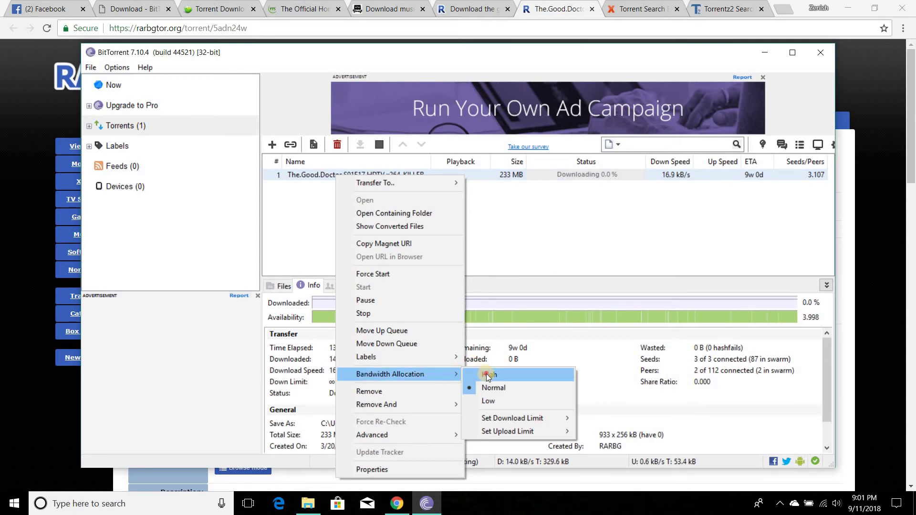
left_click(488, 375)
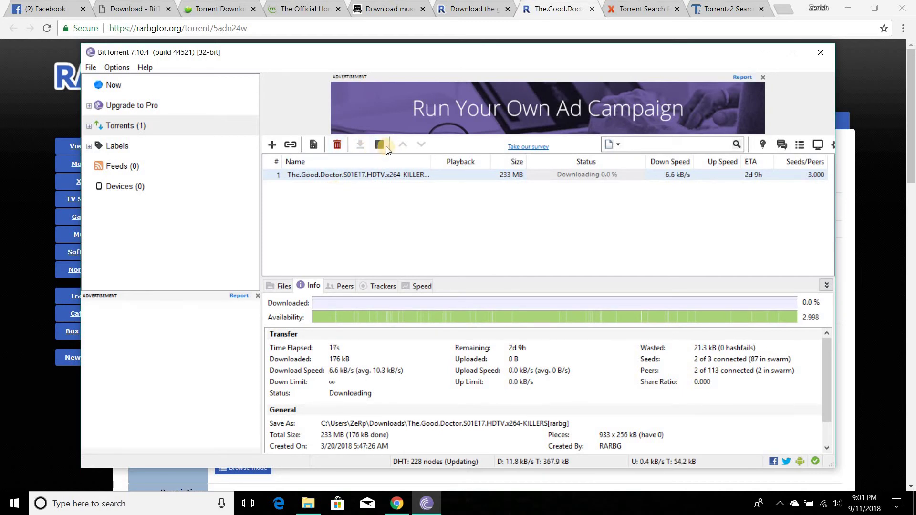
right_click(377, 175)
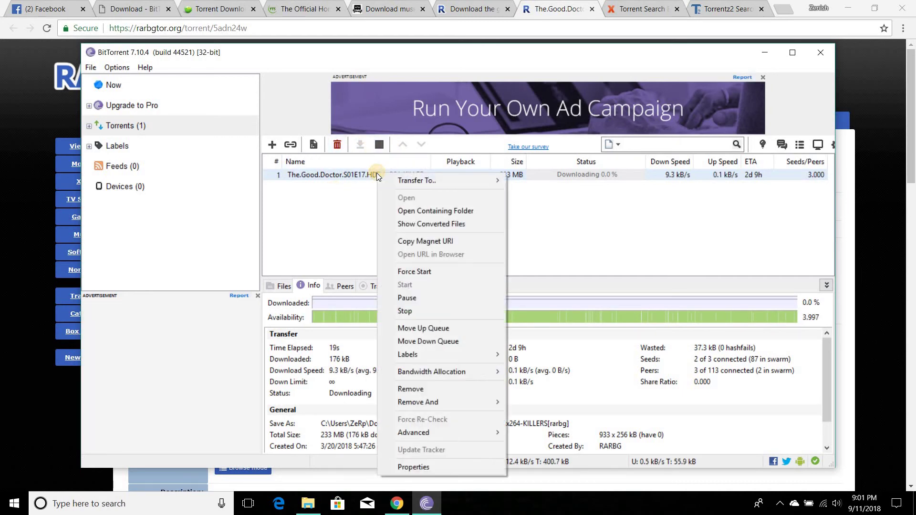
left_click(408, 299)
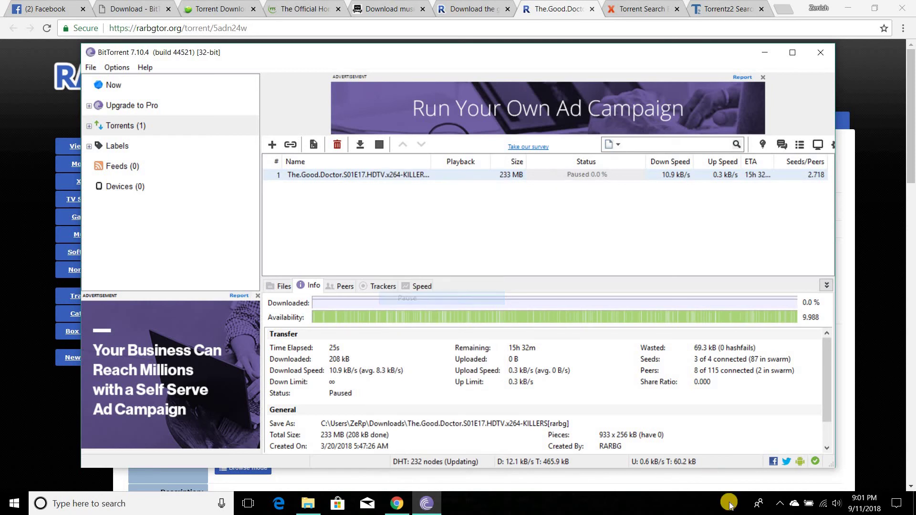
left_click(780, 503)
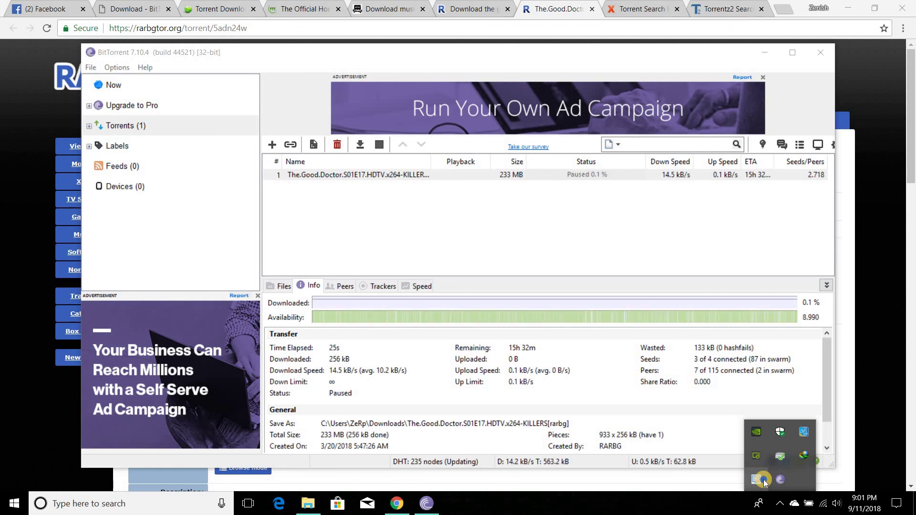
right_click(763, 479)
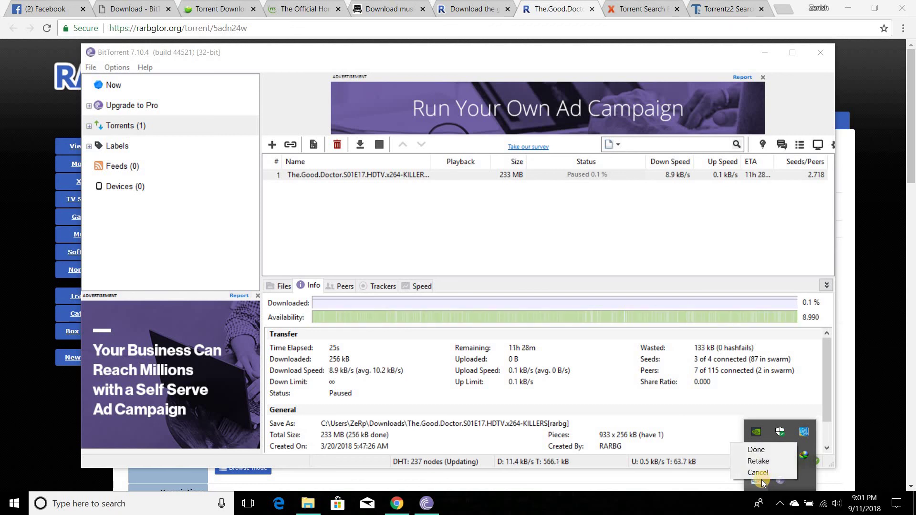